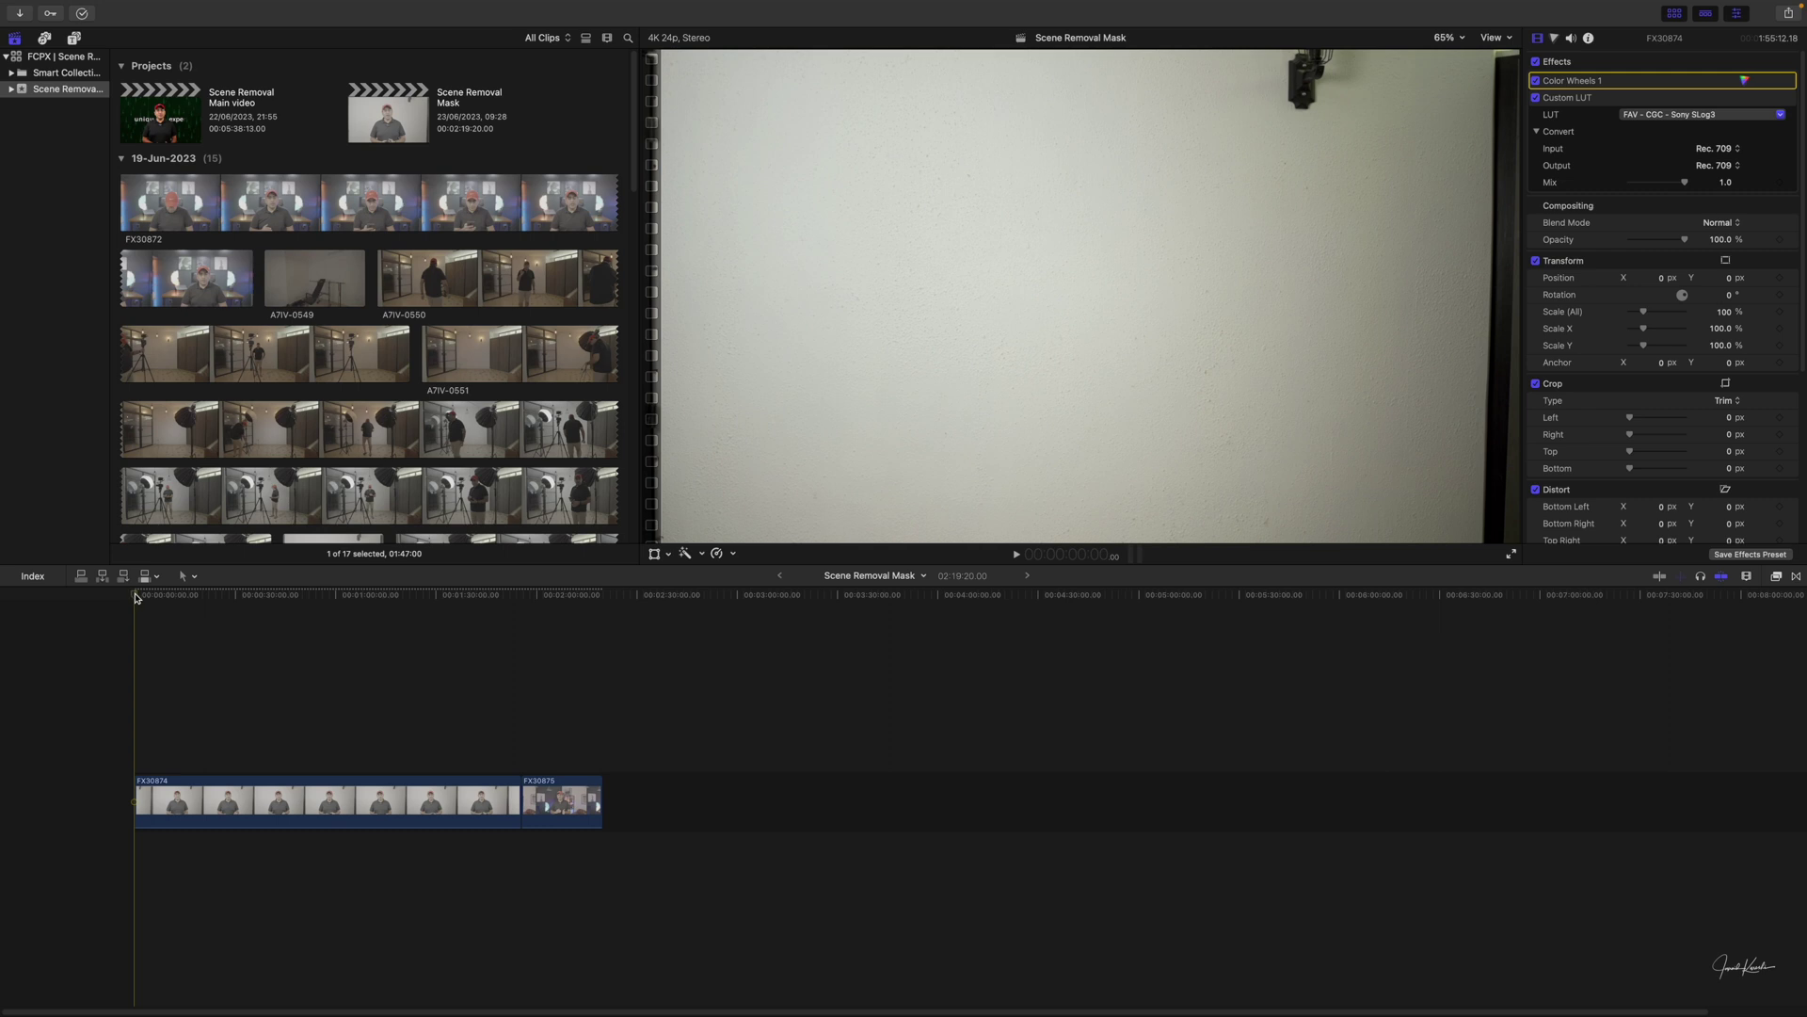
Scrub and play the presenter footage from the start, then select clip FX30874 and scrub to about 1:05.
left_click_drag(136, 597, 567, 628)
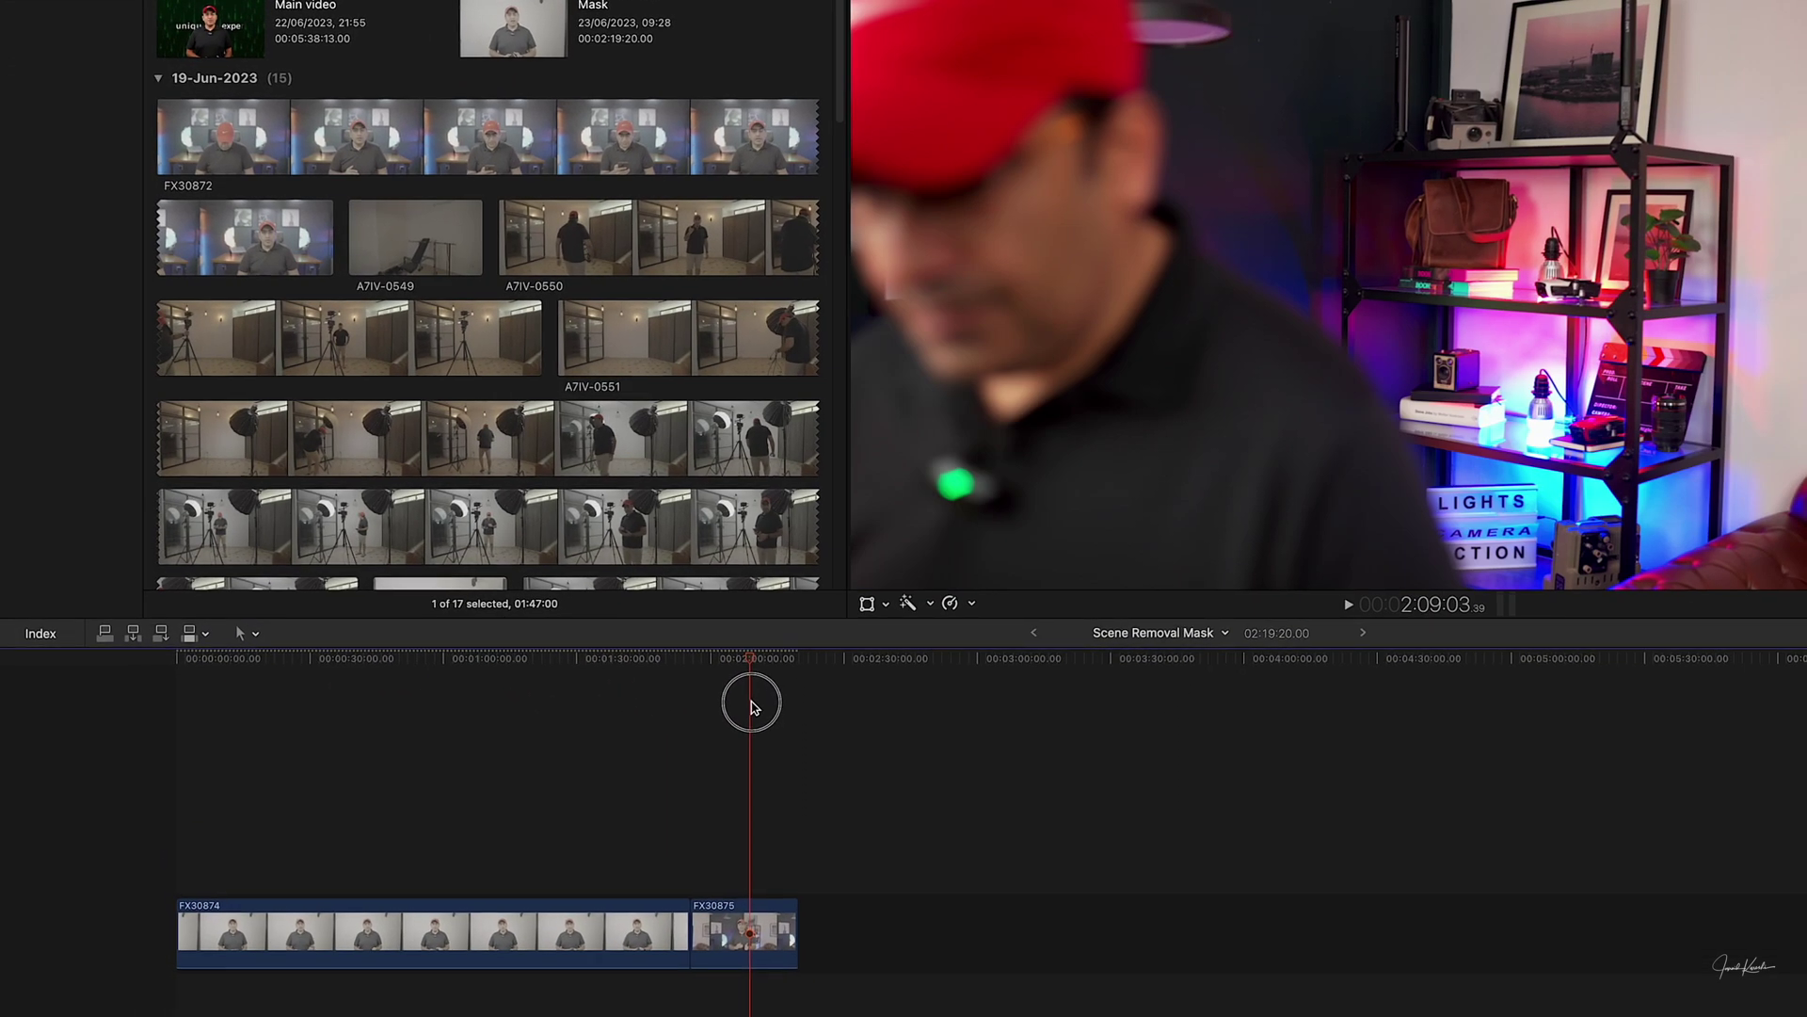
left_click_drag(750, 706, 179, 740)
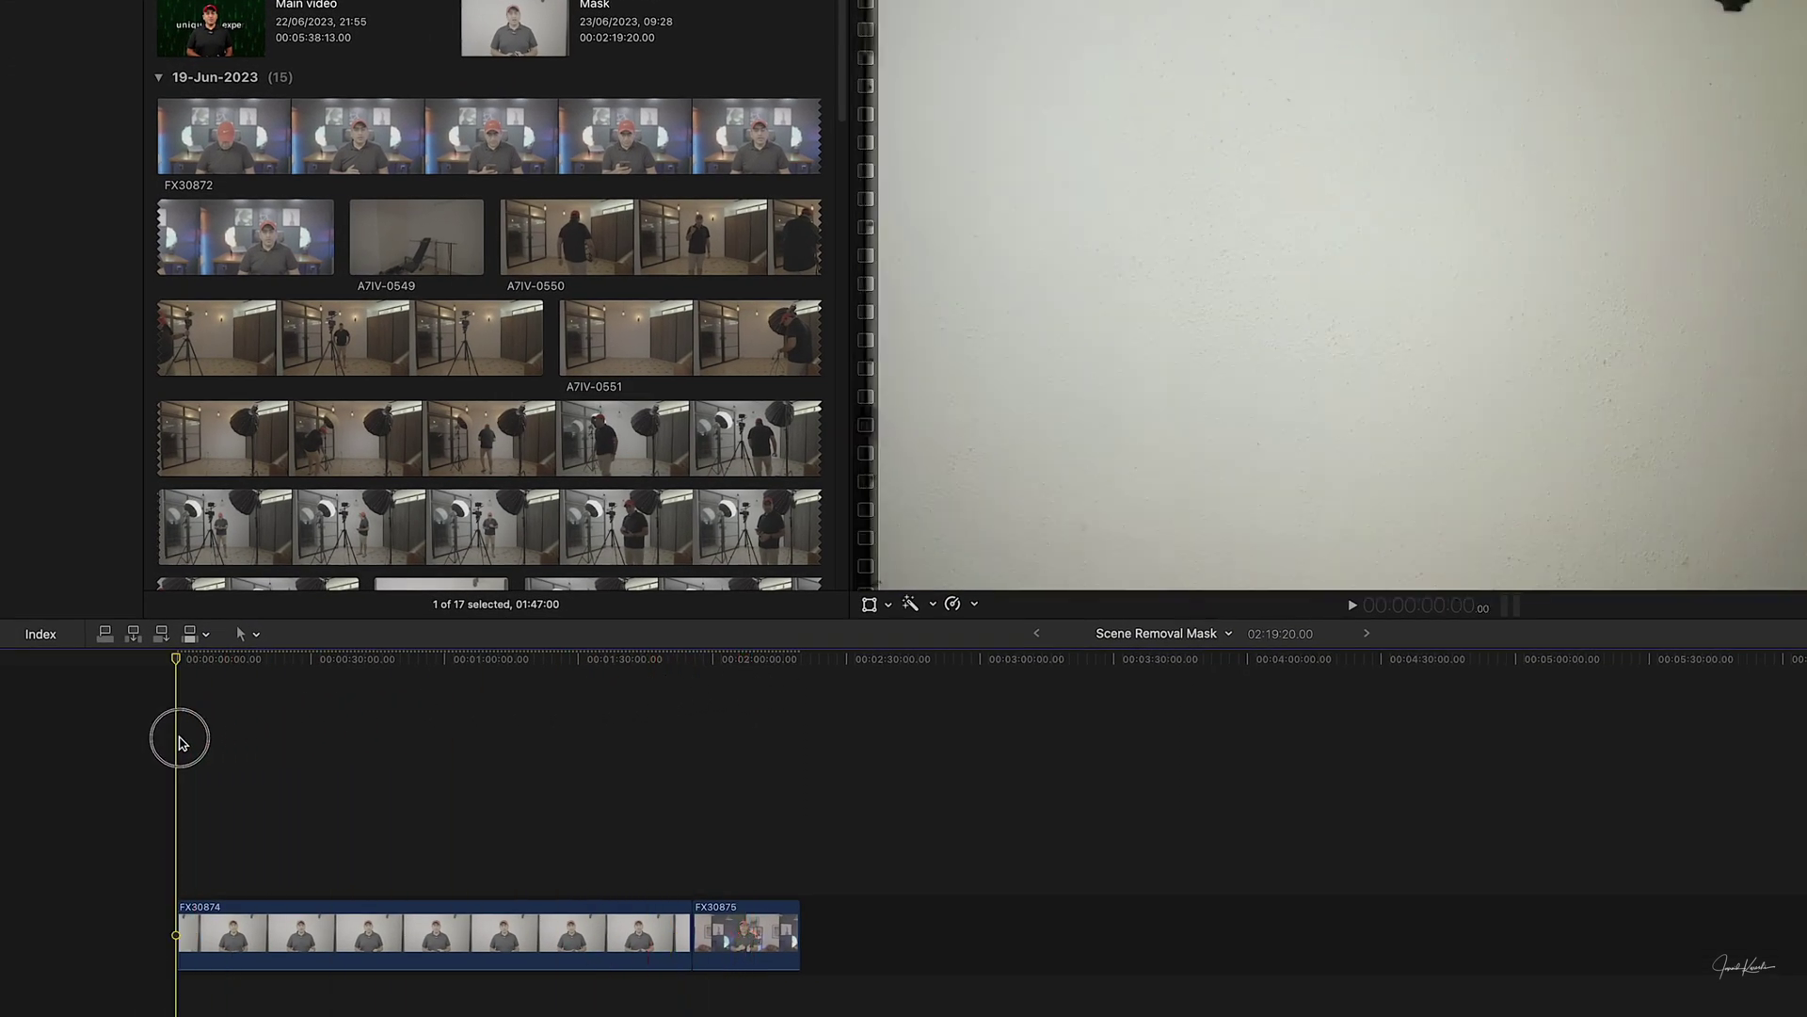
key("space")
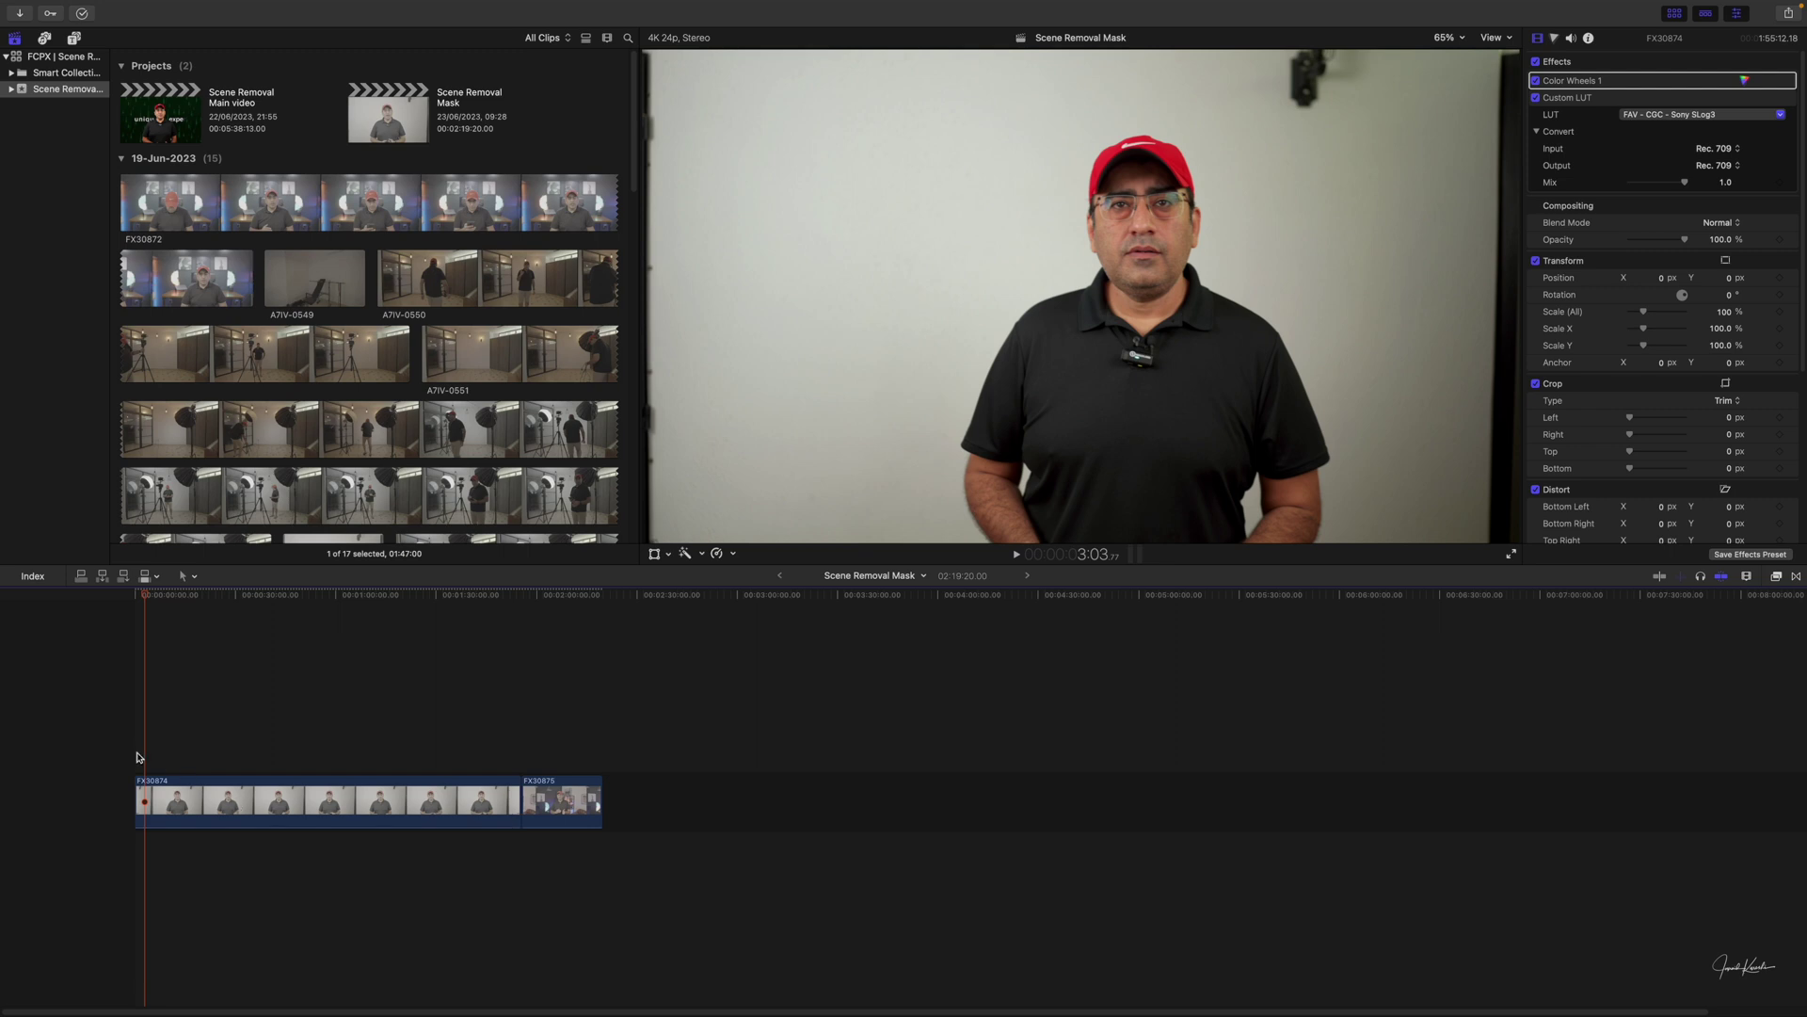
left_click(339, 805)
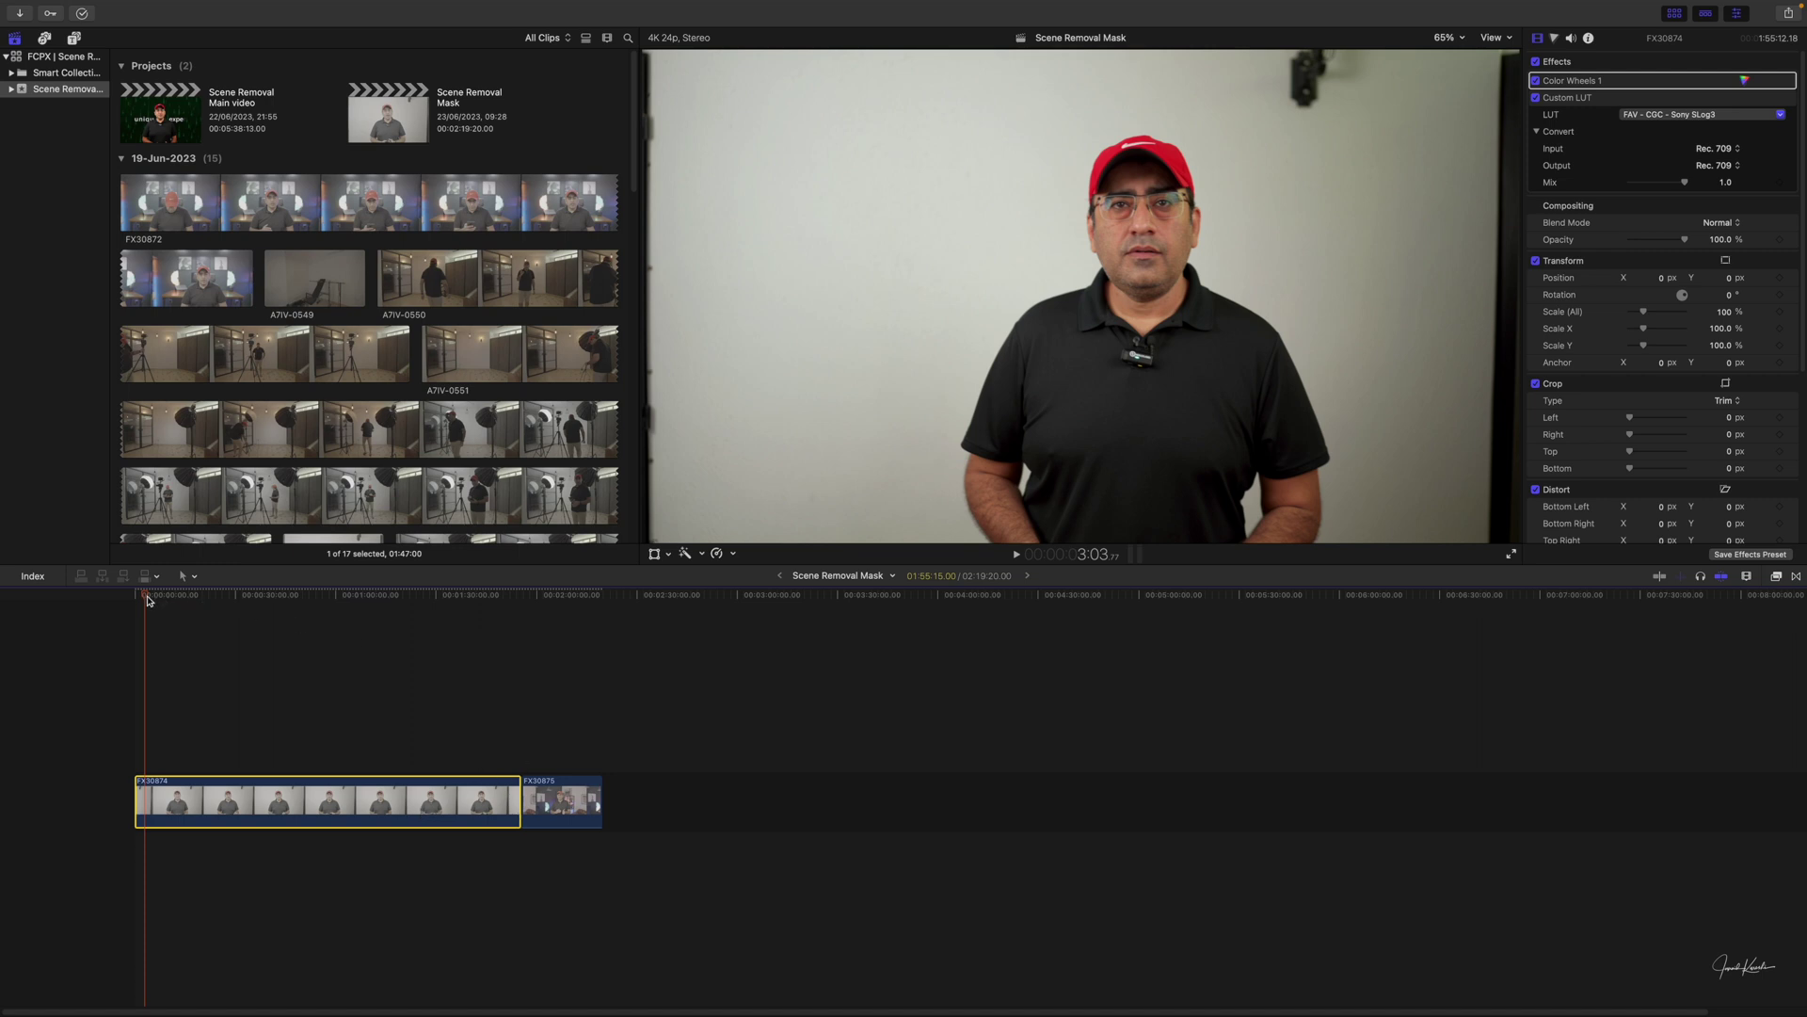
left_click_drag(146, 599, 345, 612)
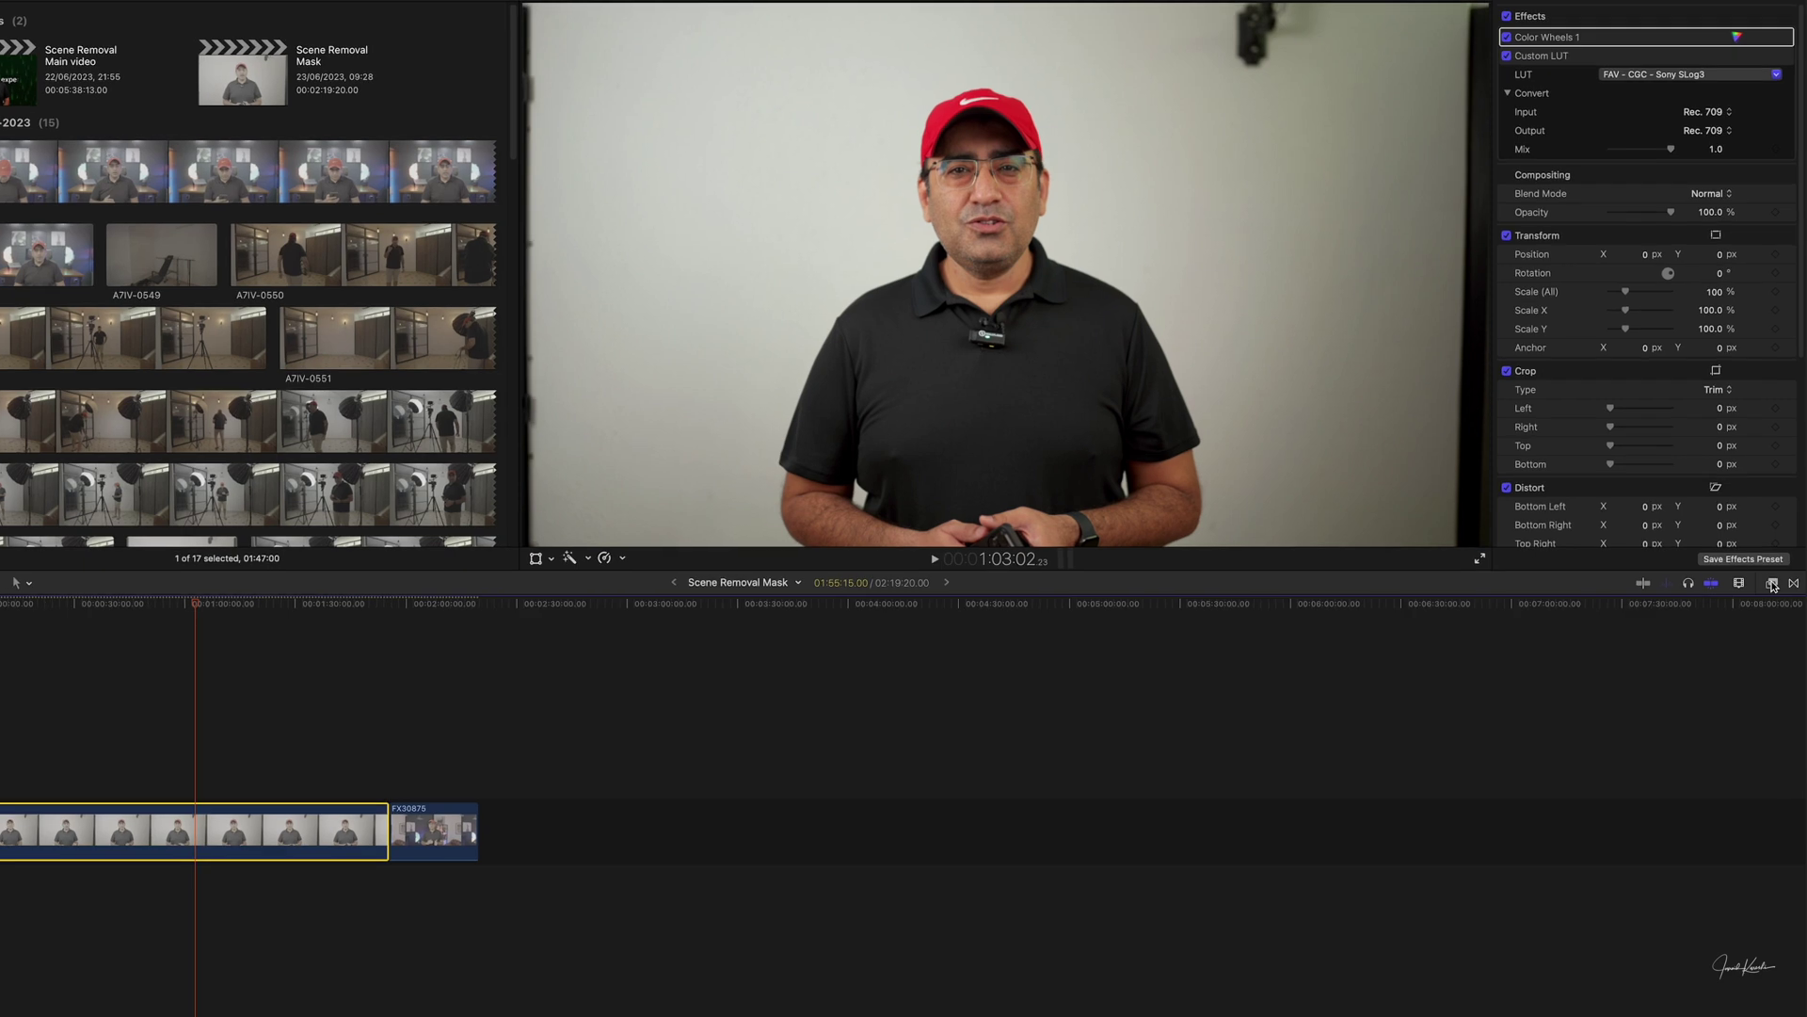
Apply the Scene Removal Mask from Masks and Keying to clip FX30874.
left_click(1777, 575)
scroll(1554, 814, "down", 3)
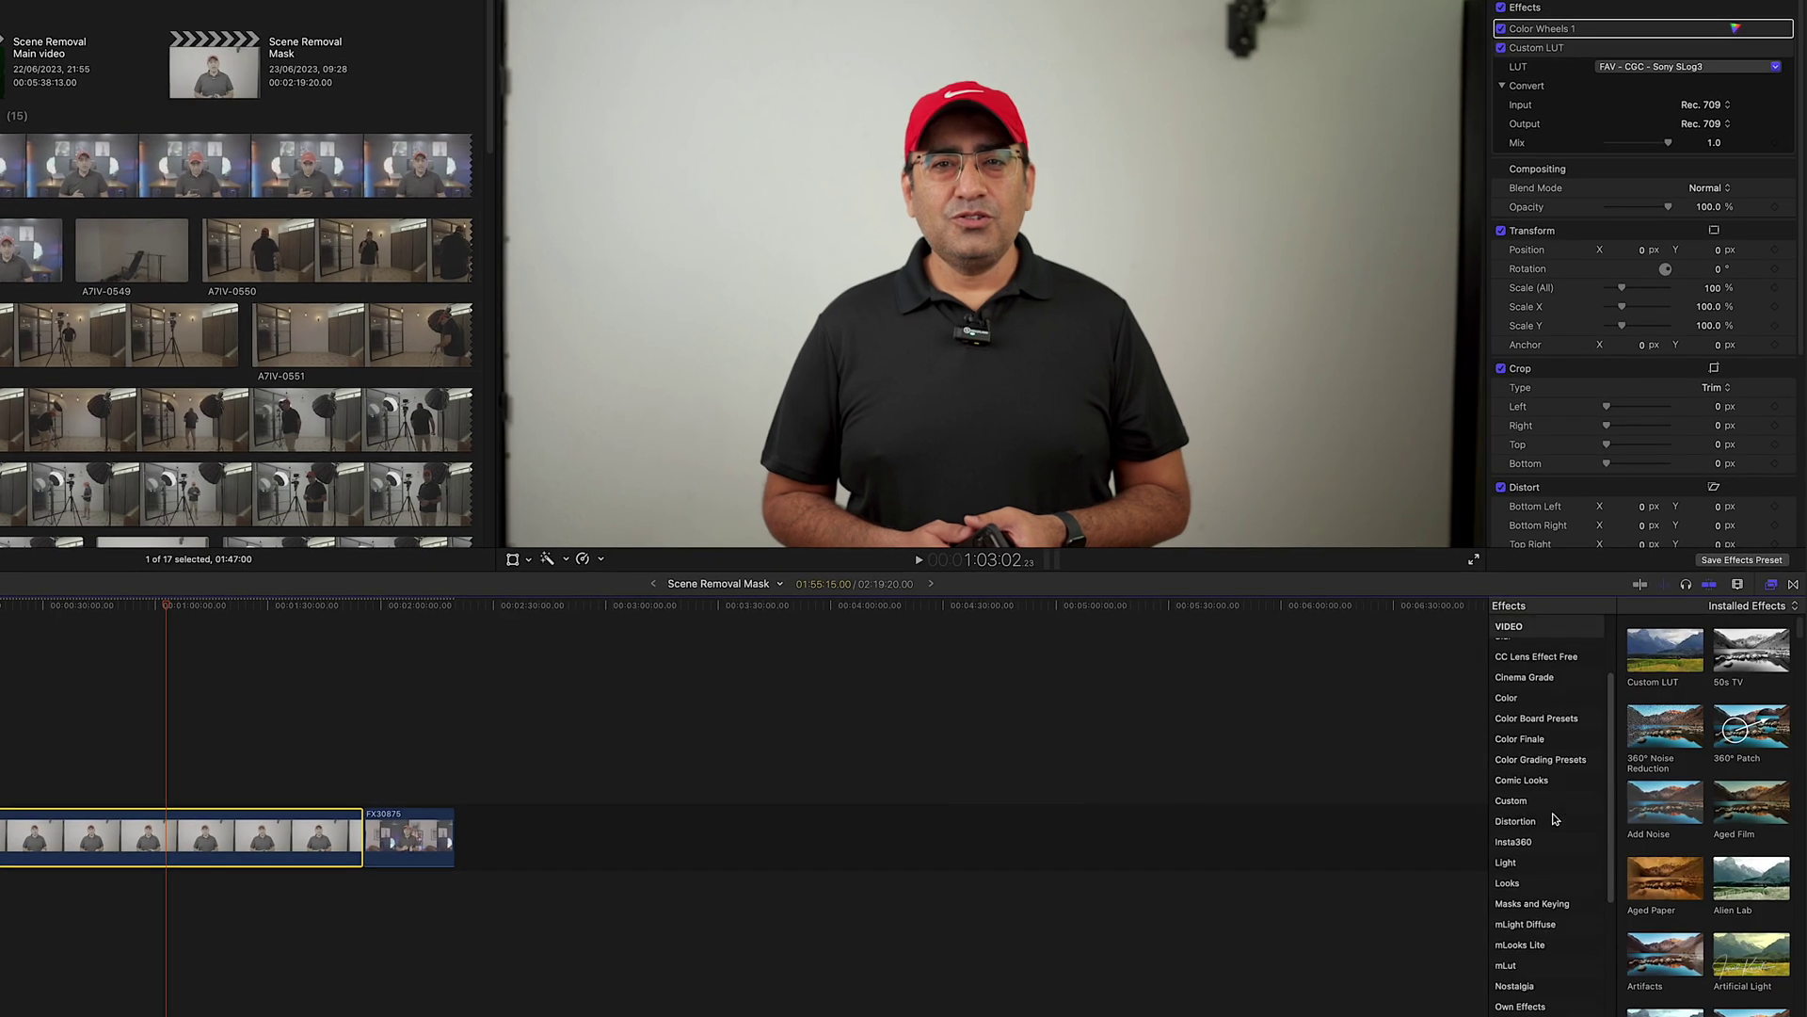
left_click(1558, 906)
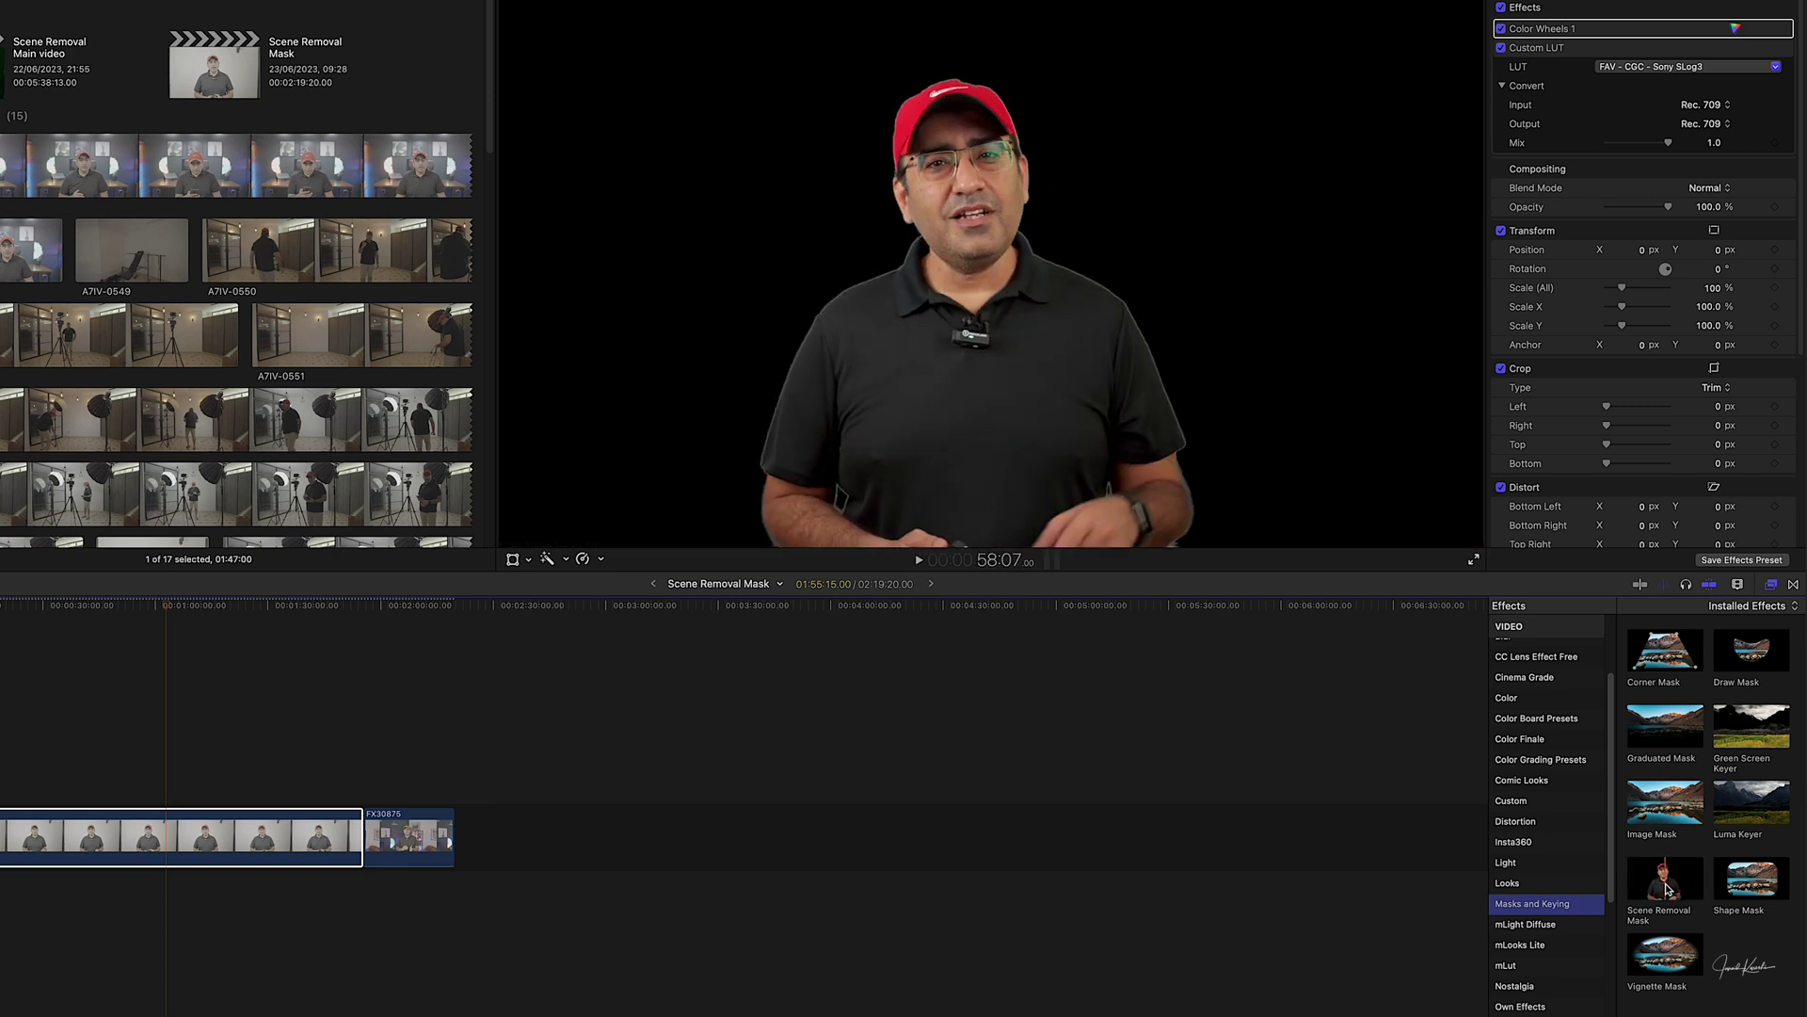
left_click_drag(1666, 890, 191, 827)
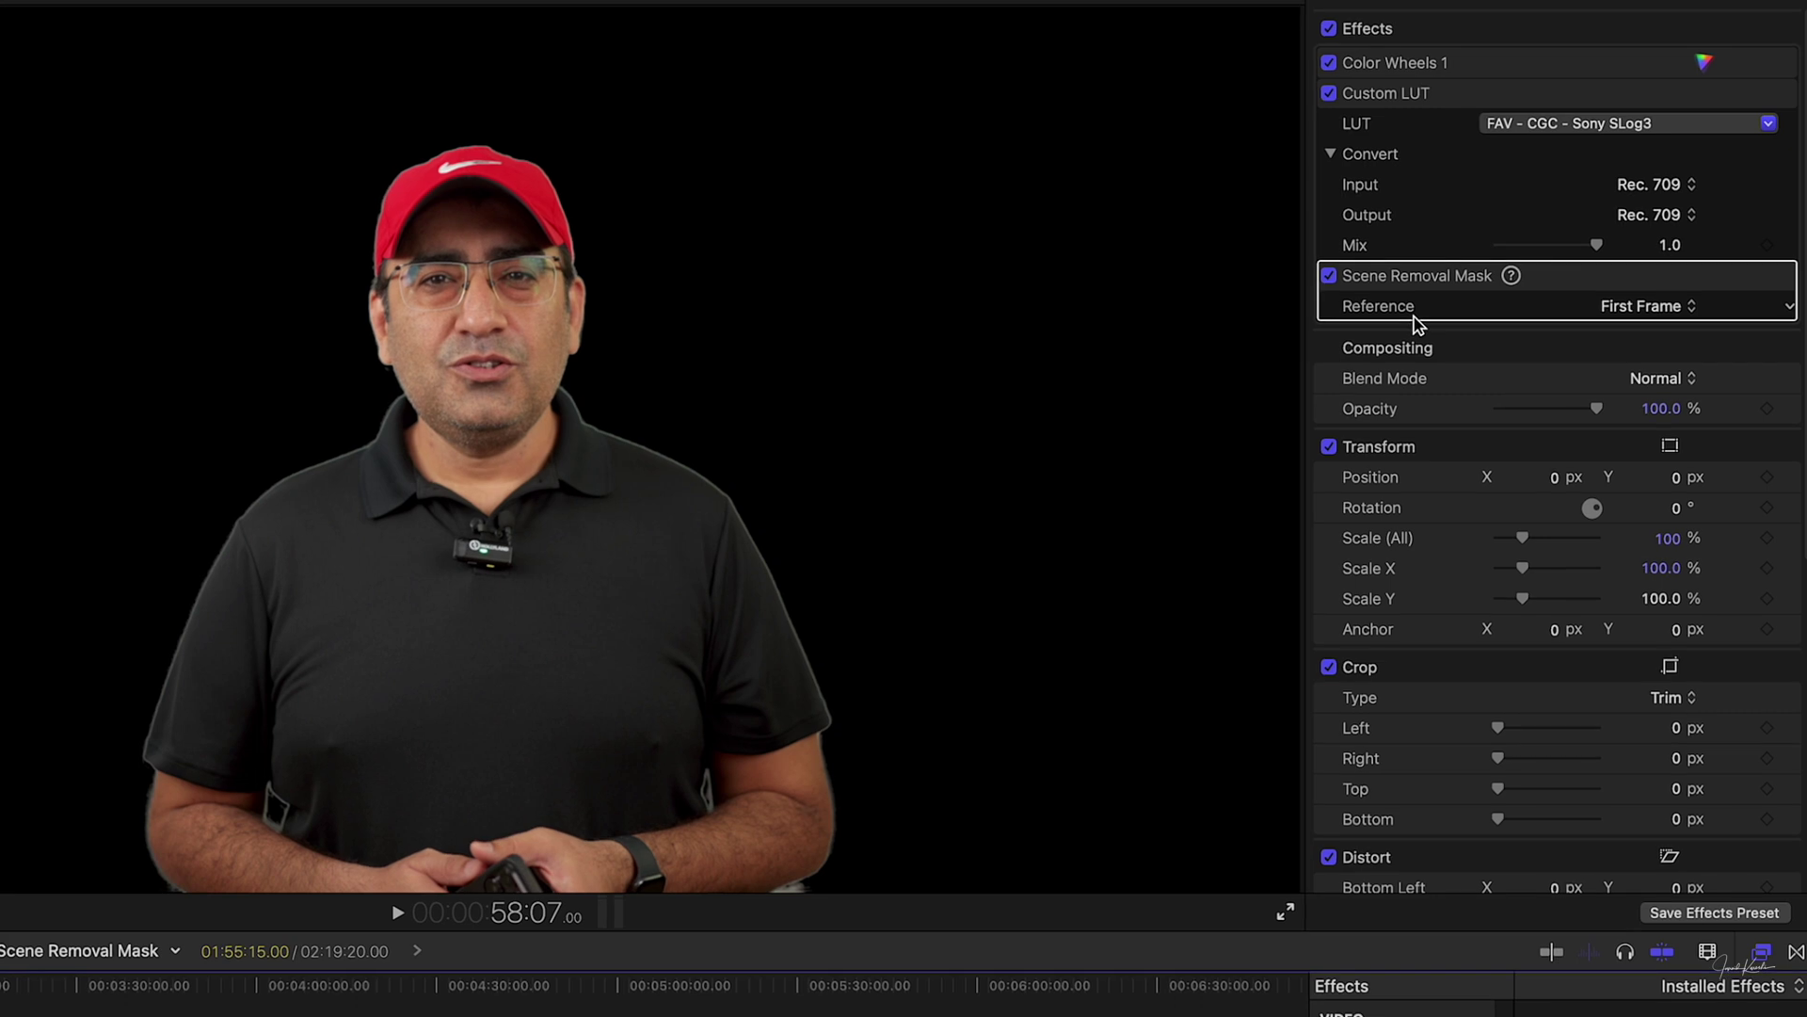
Try First Frame + 1 Second and Last Frame - 1 Second, then settle on Last Frame as the mask reference.
left_click(1663, 312)
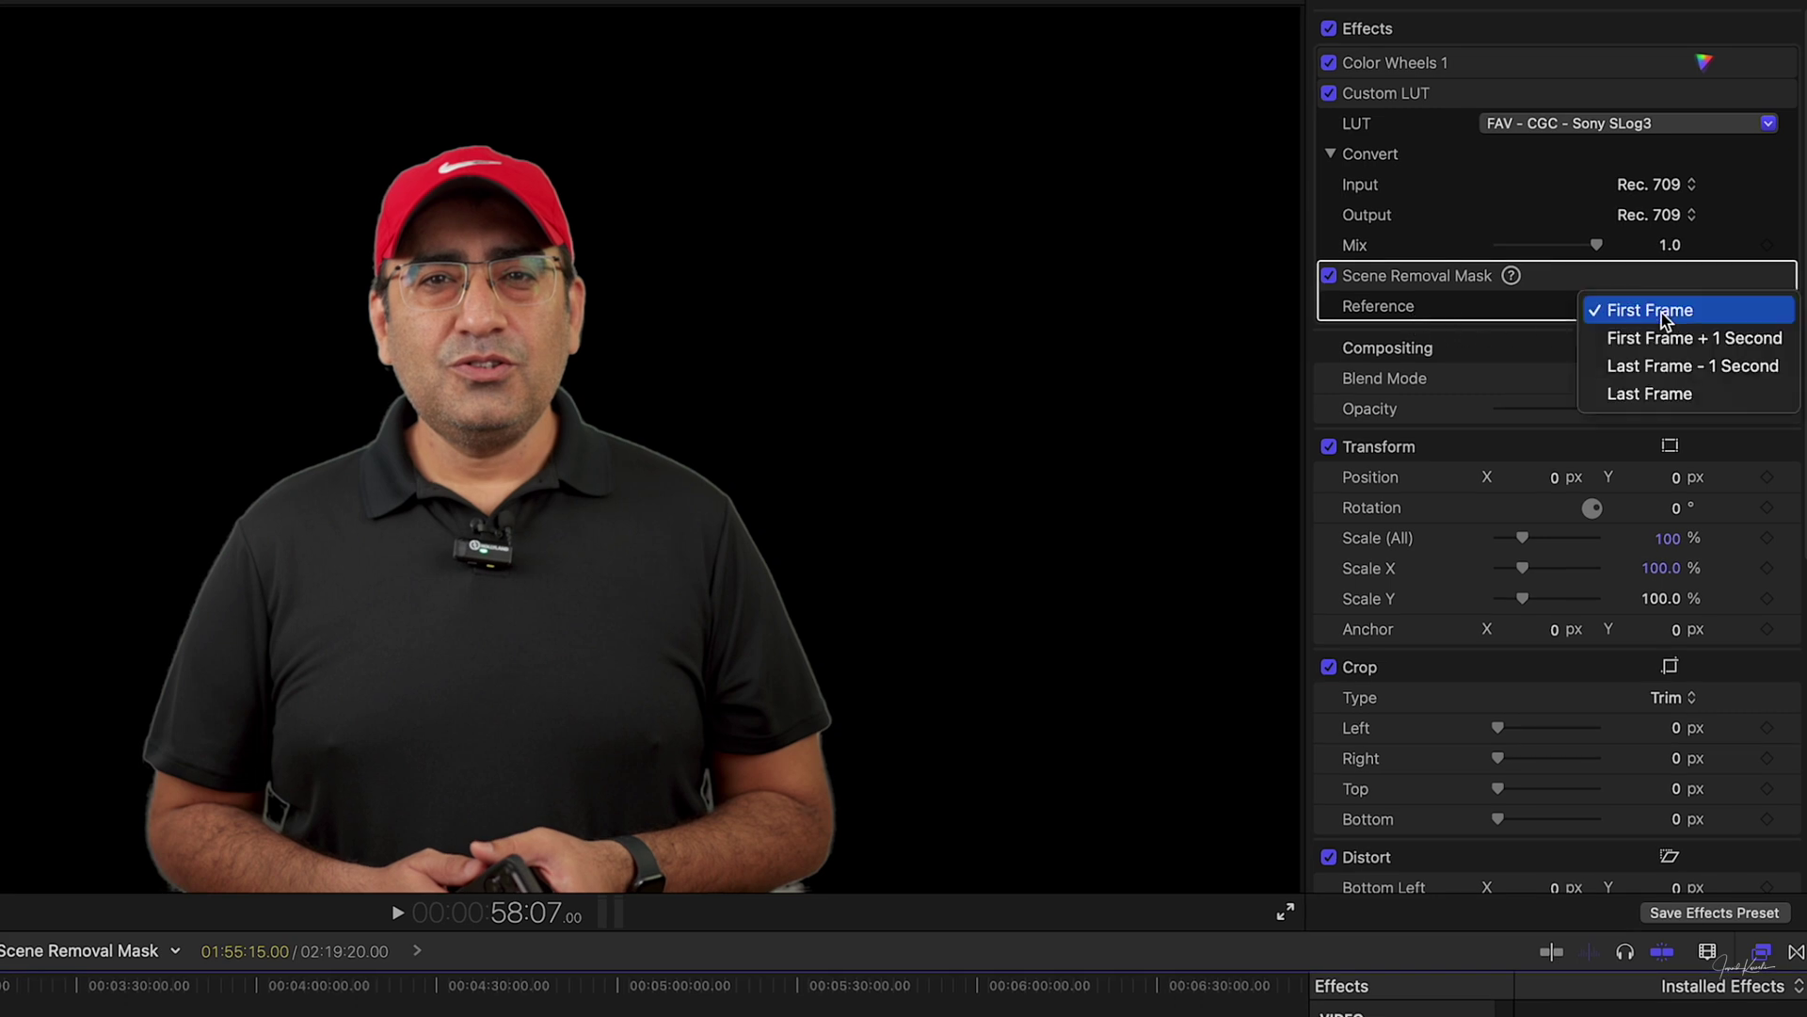
left_click(1661, 339)
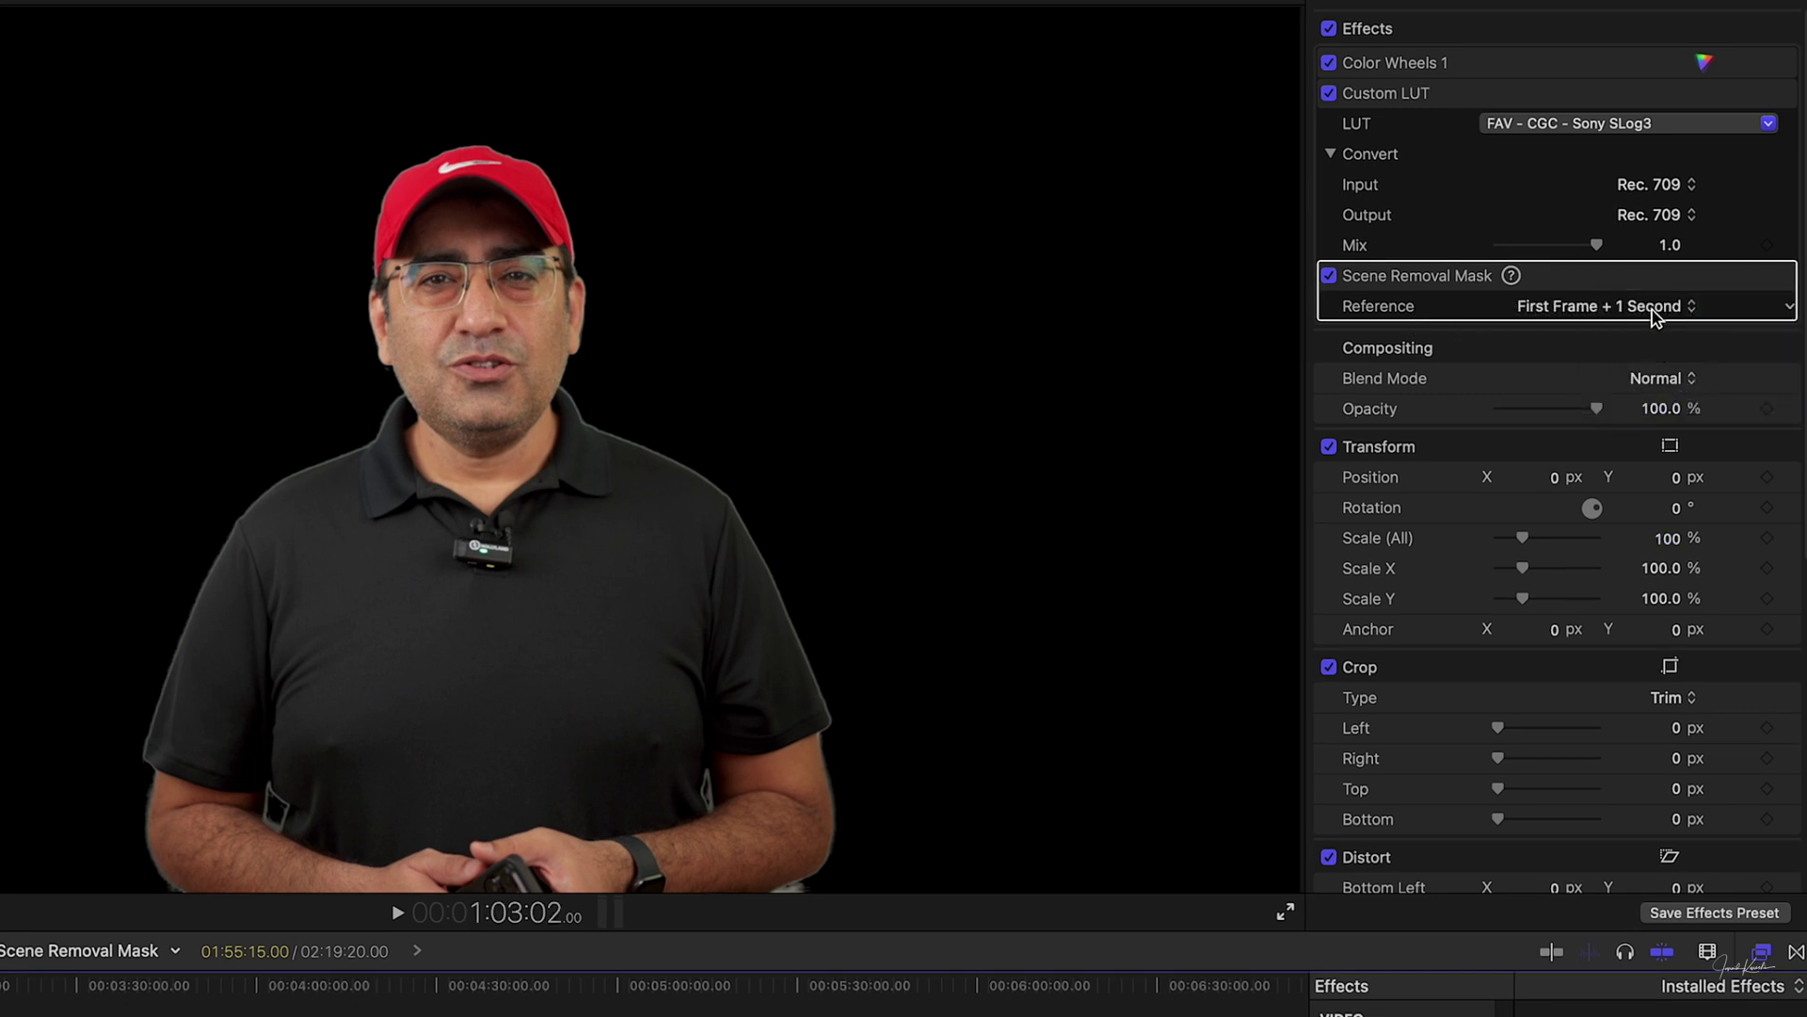
left_click(1654, 314)
left_click(1649, 336)
left_click(1646, 313)
left_click(1636, 343)
left_click(1640, 309)
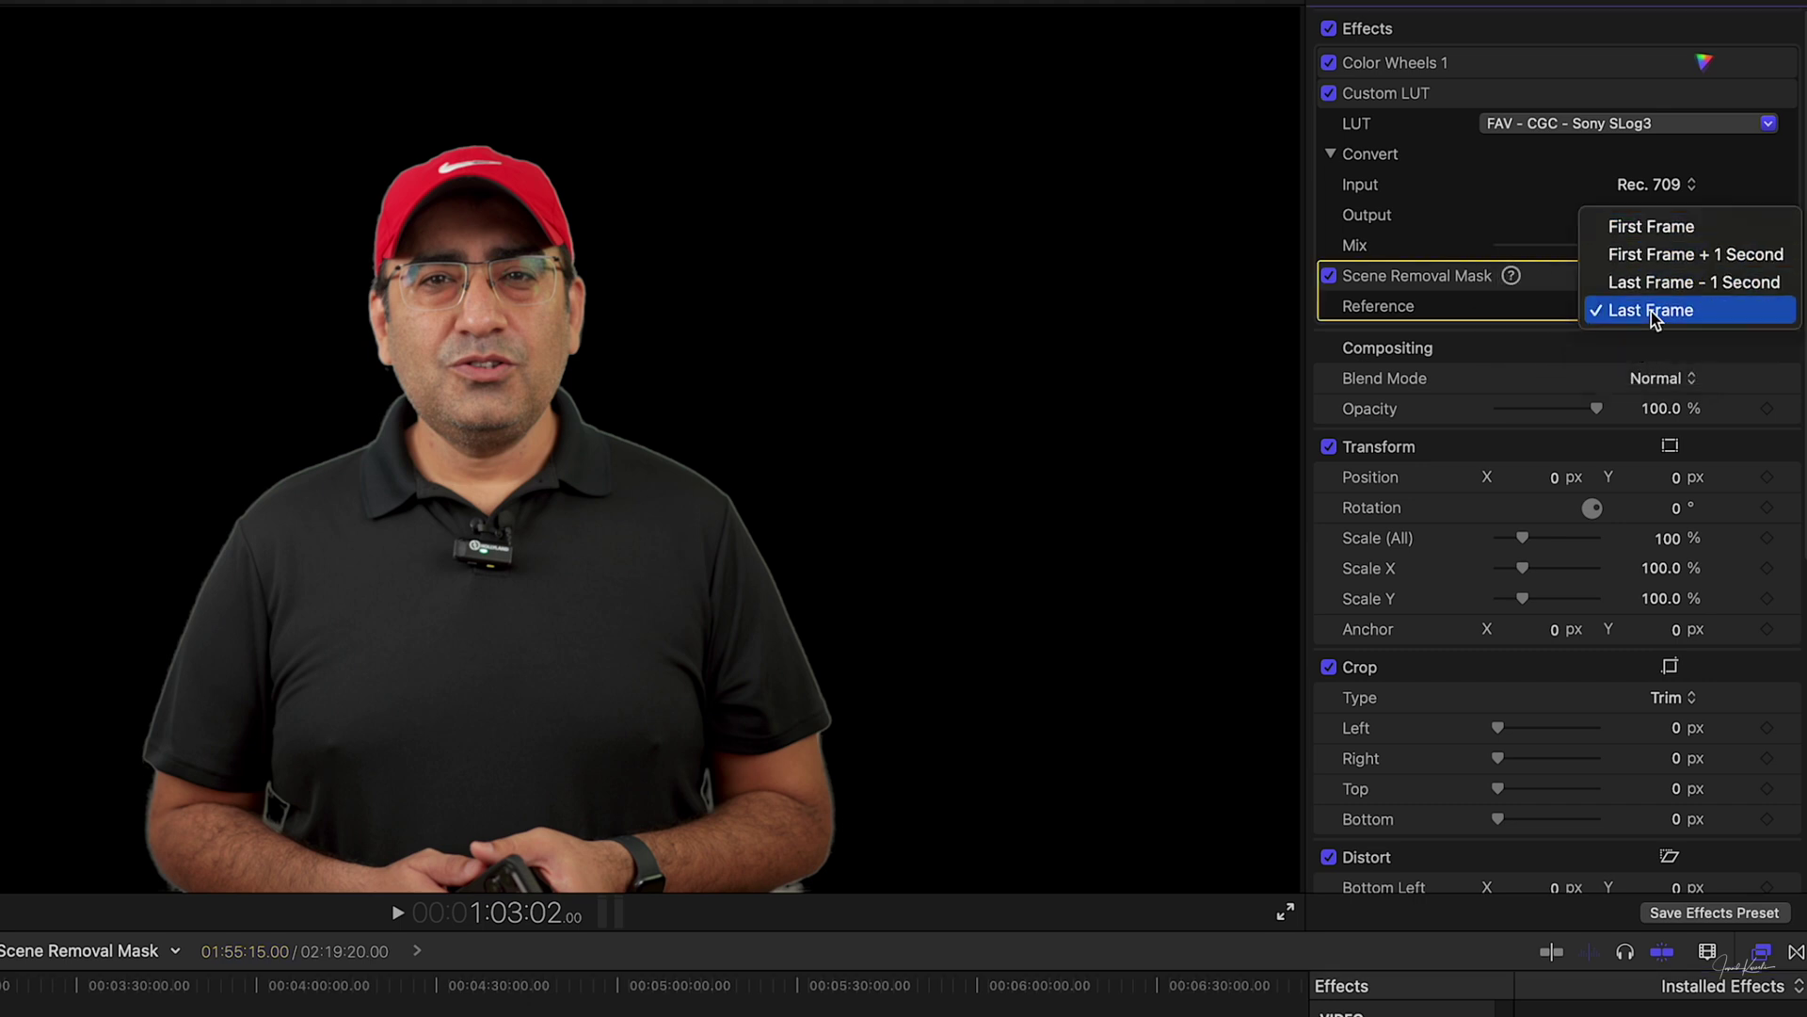
left_click(1570, 278)
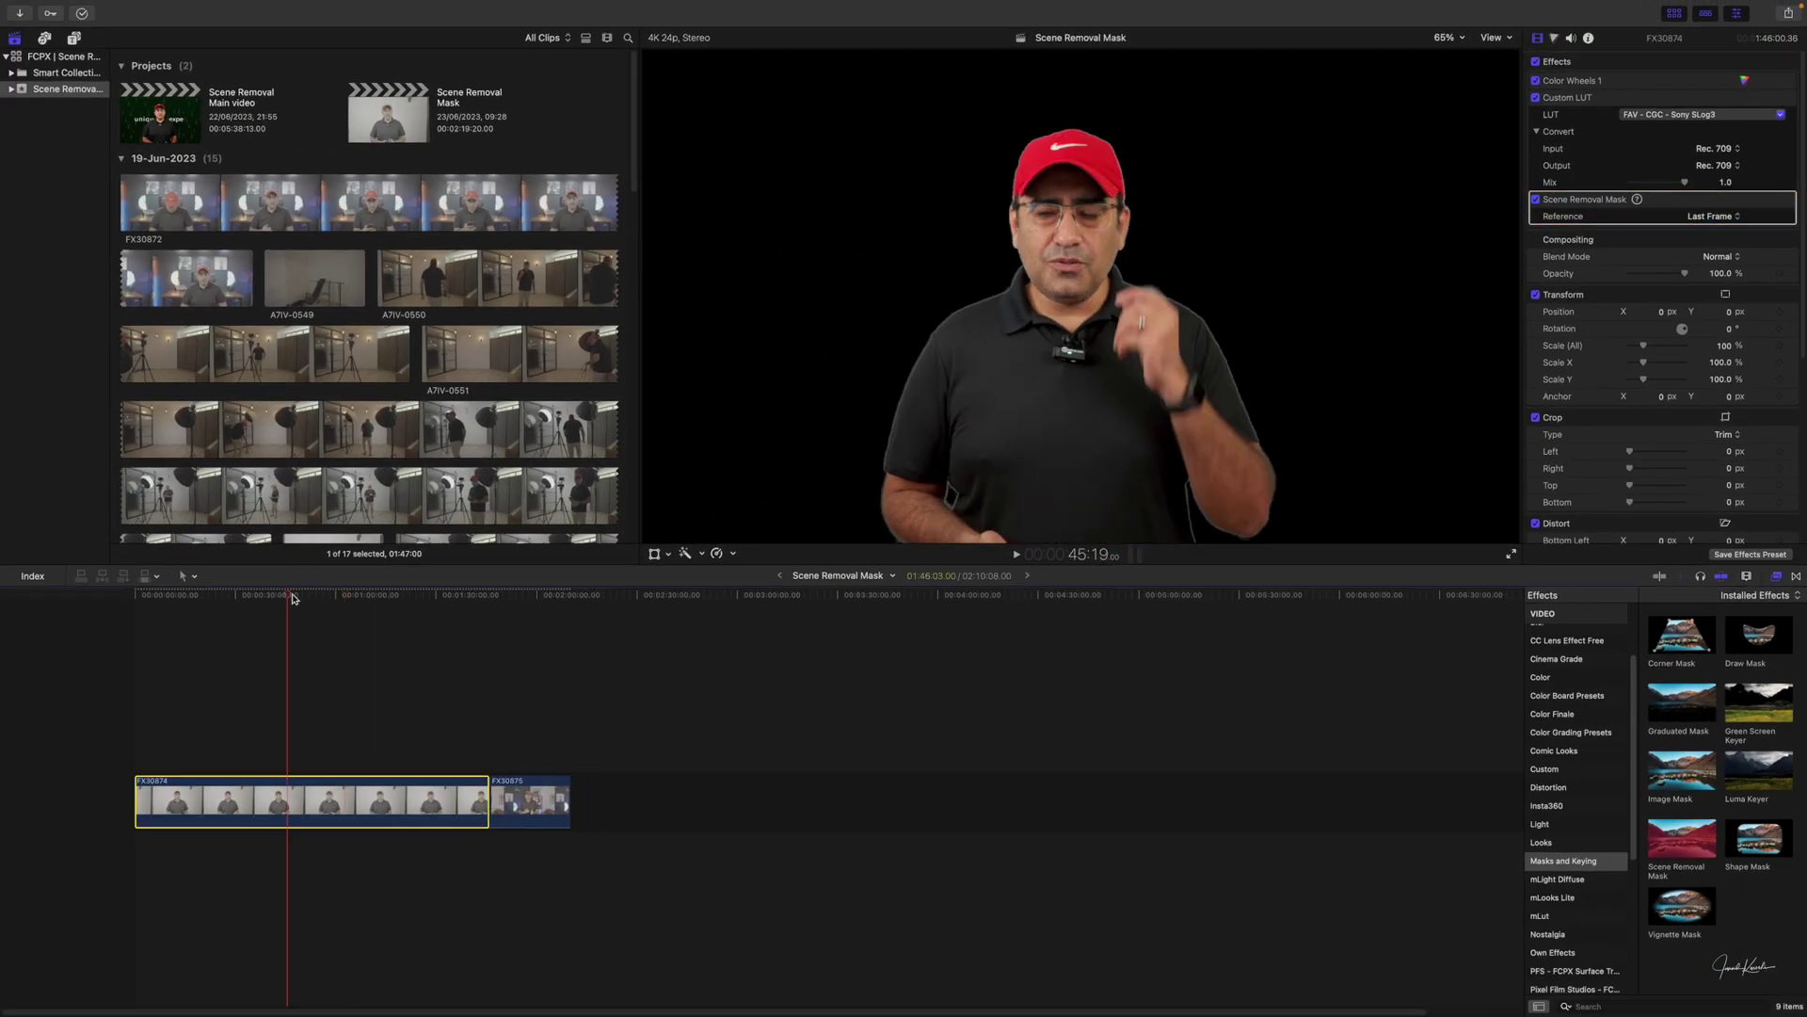
Move FX30874's Scene Removal Masks above Color Wheels, with the First Frame mask above the Last Frame mask.
left_click(287, 596)
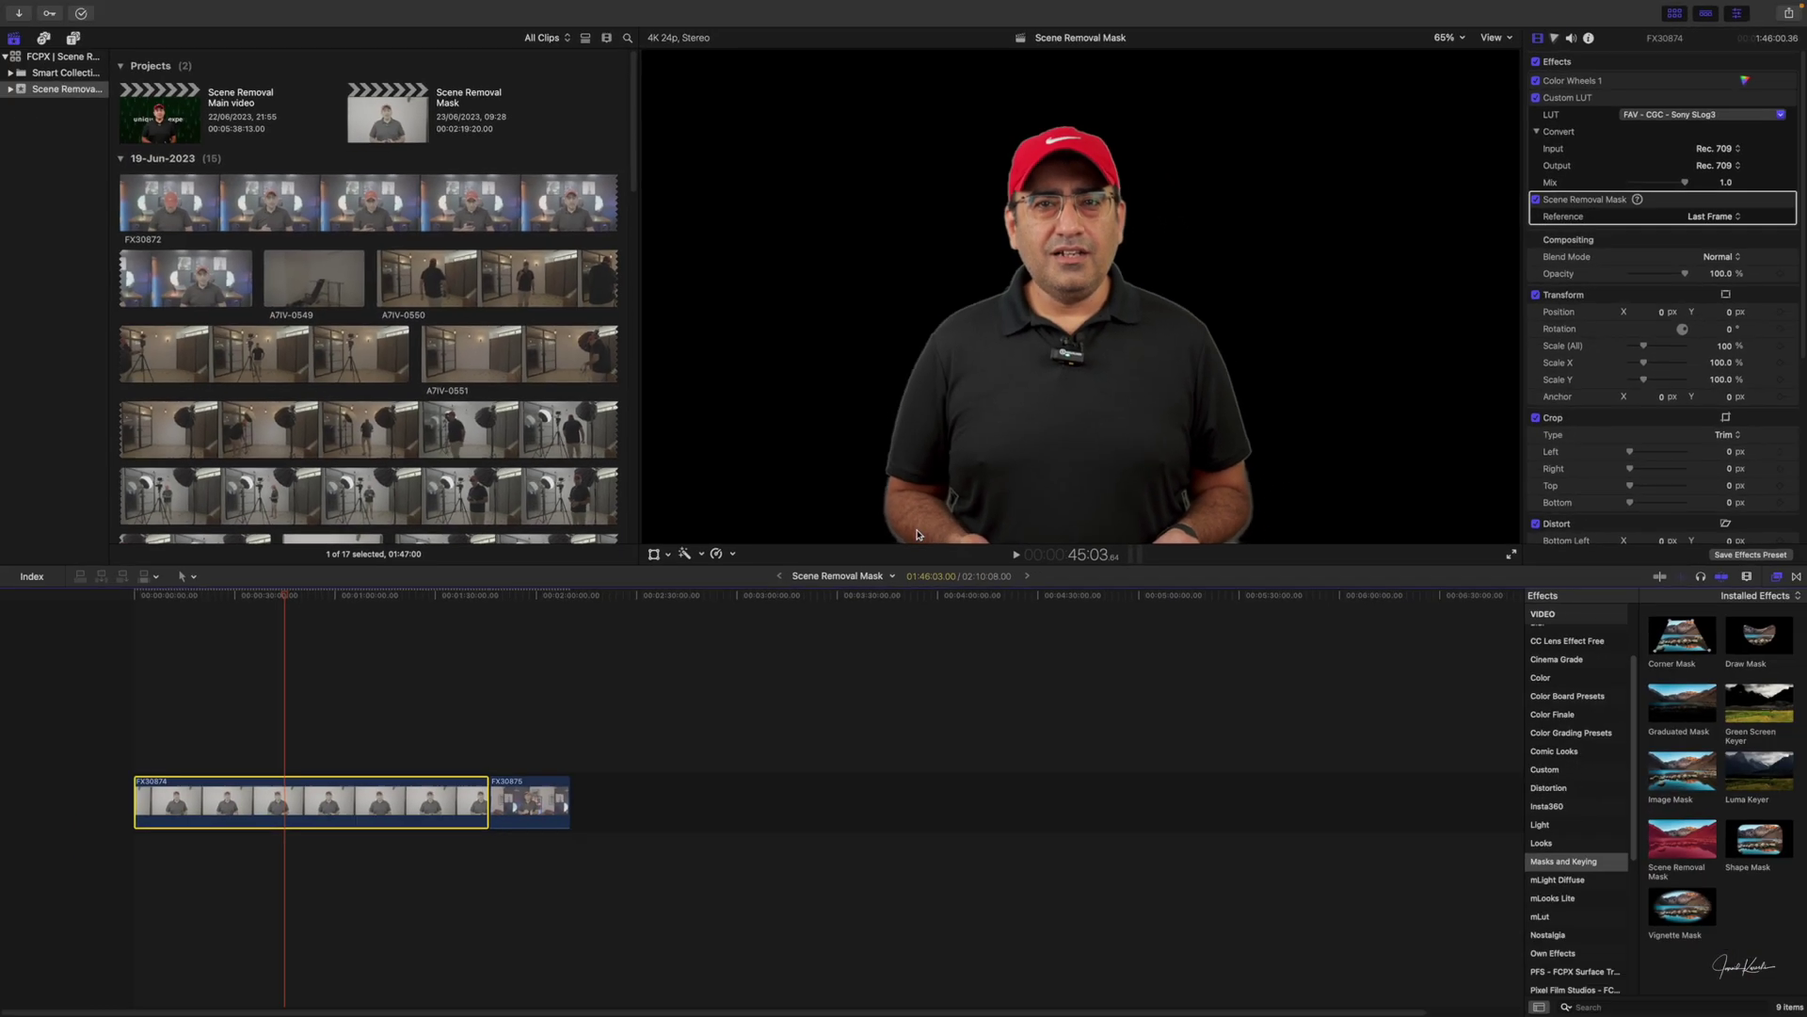
left_click_drag(1675, 198, 1678, 83)
left_click_drag(1605, 132, 1598, 121)
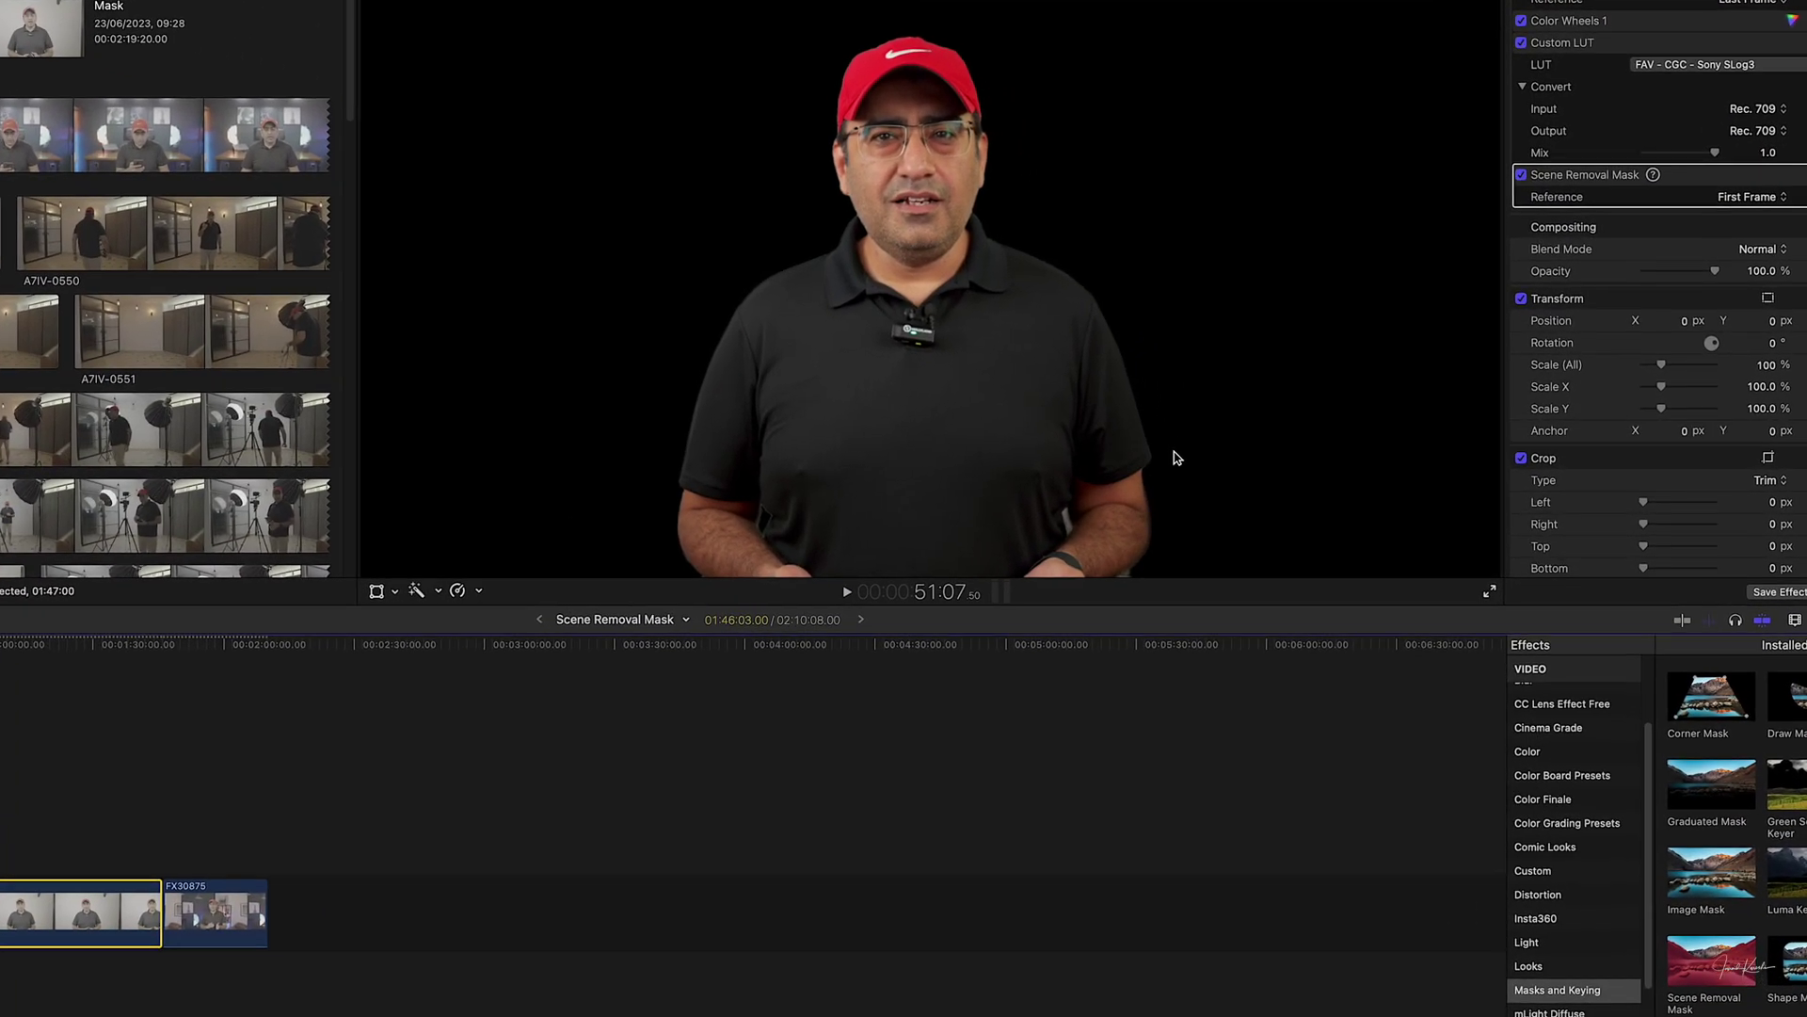
left_click_drag(1706, 184, 1666, 51)
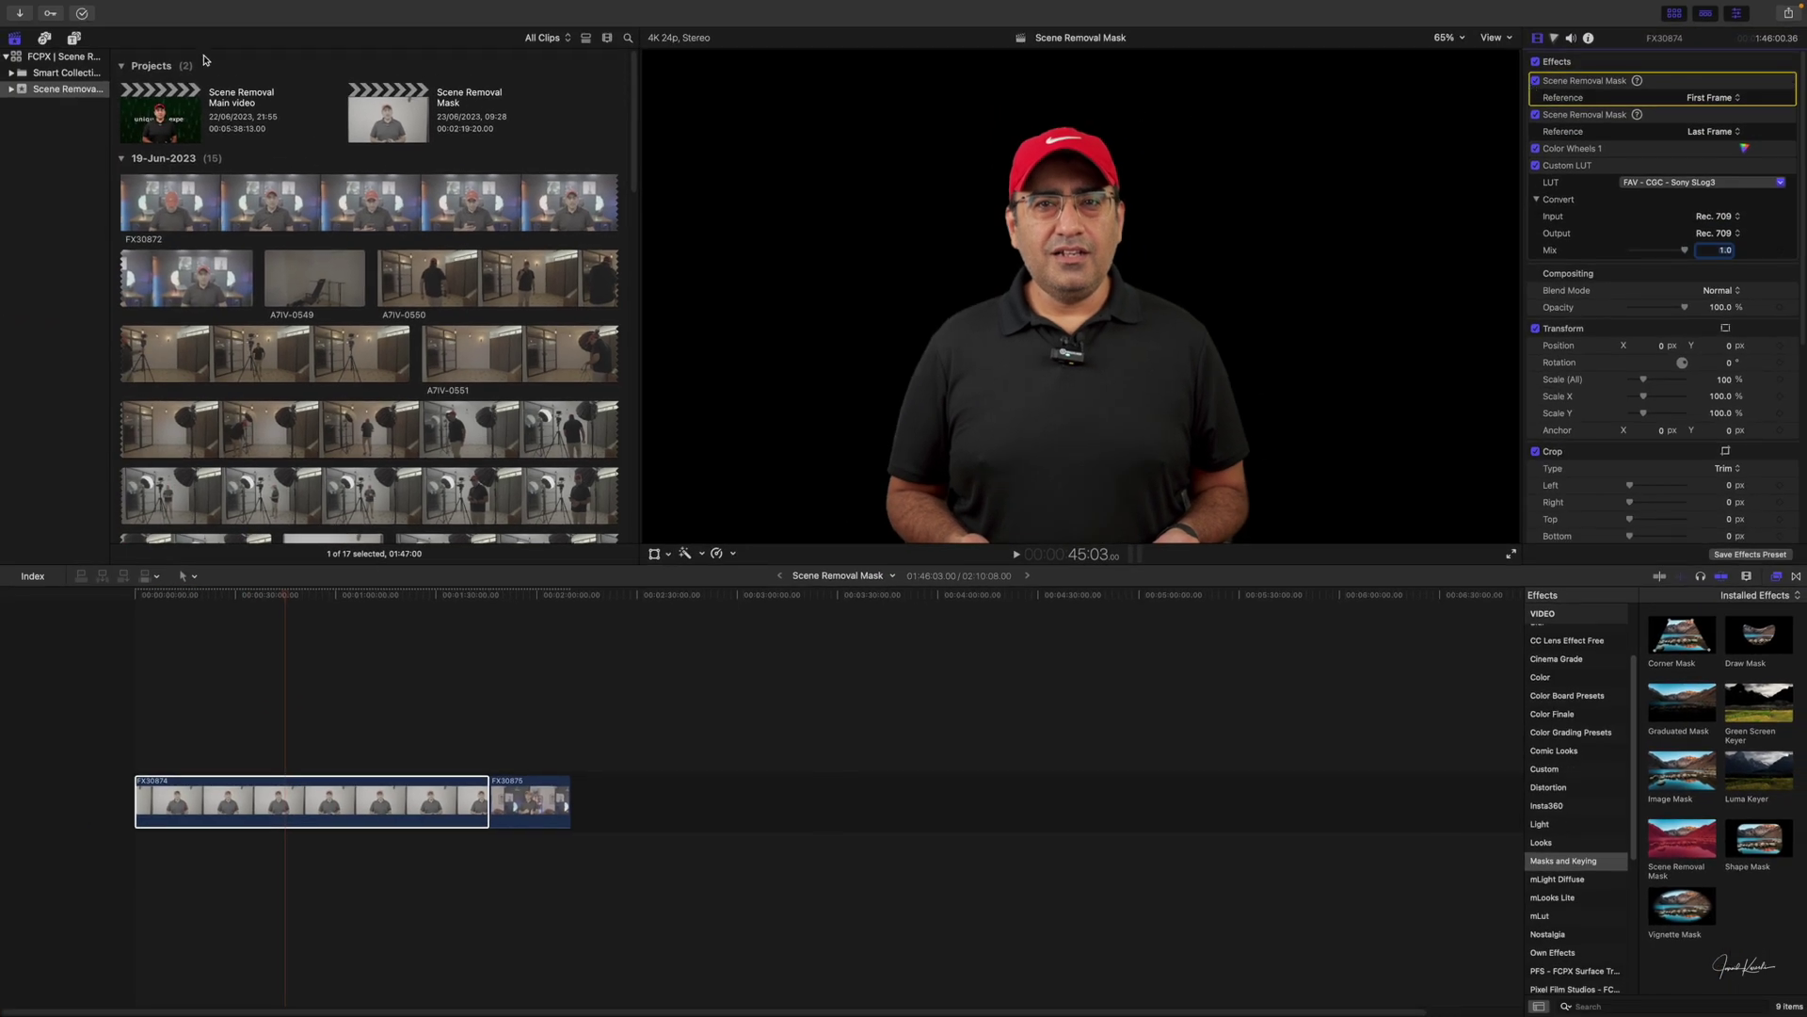
Add the Ripple pattern background generator beneath the presenter clip.
left_click(75, 38)
scroll(89, 358, "down", 5)
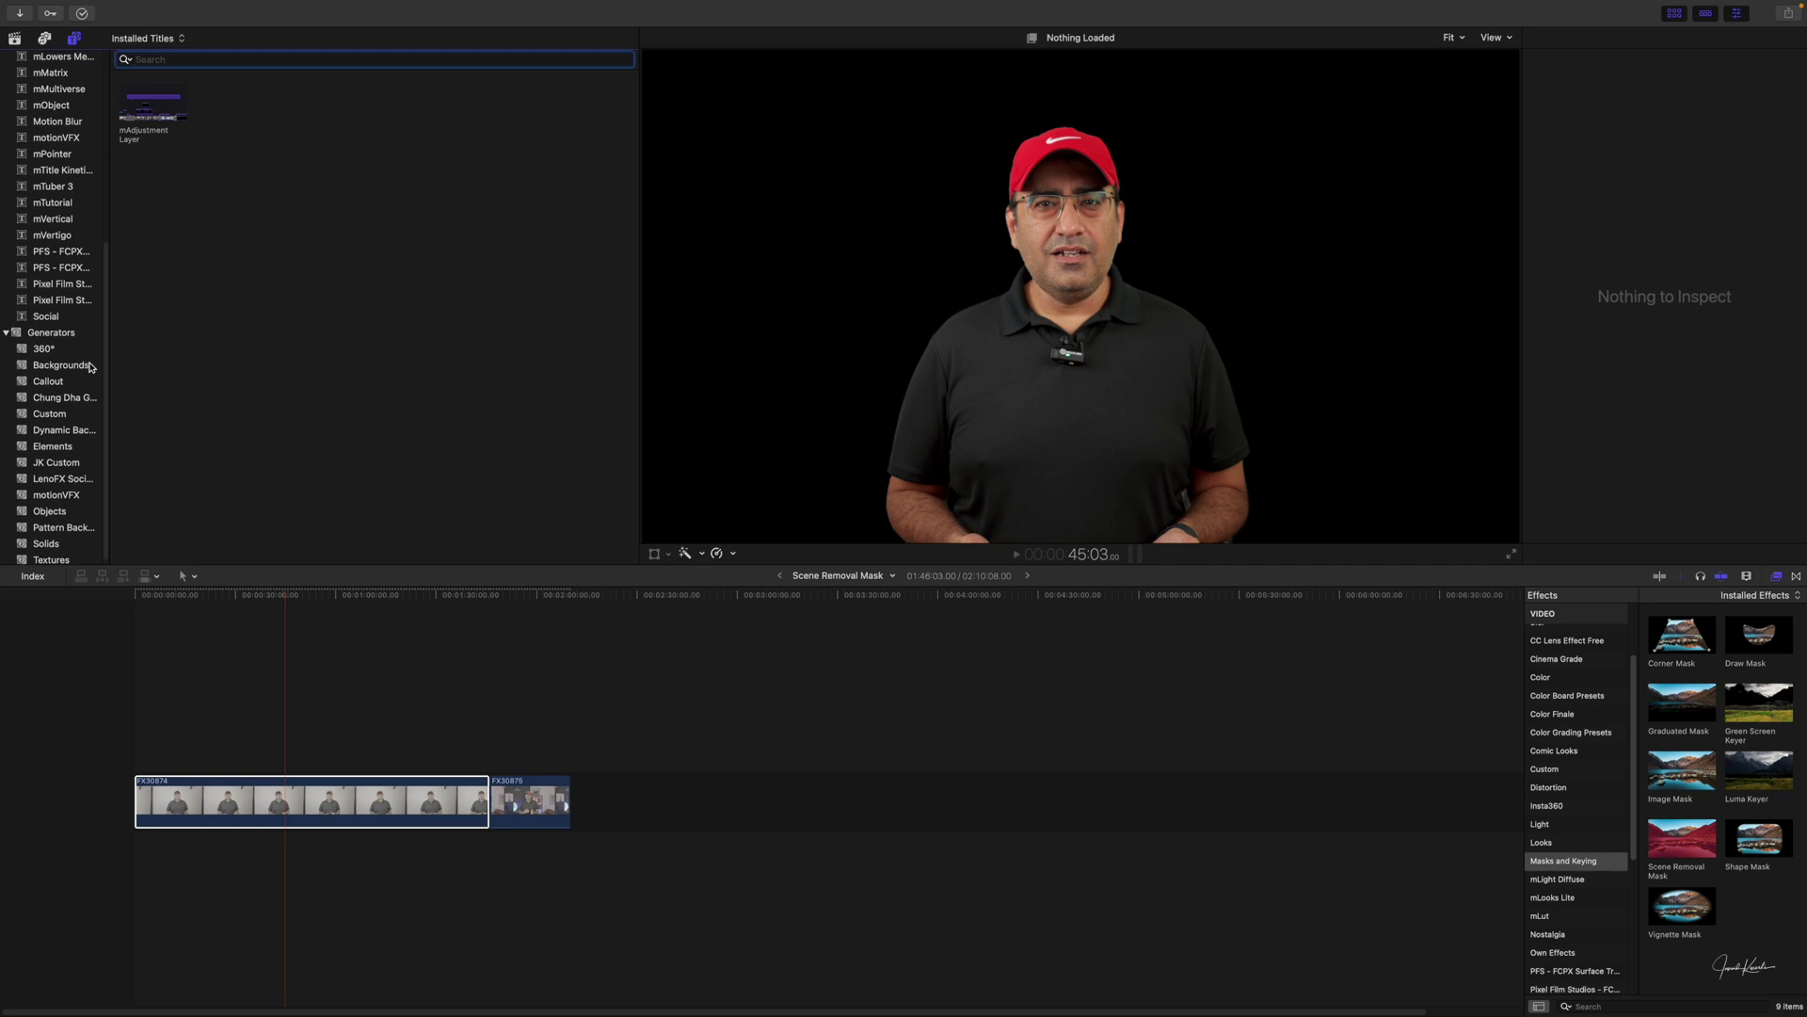
left_click(87, 526)
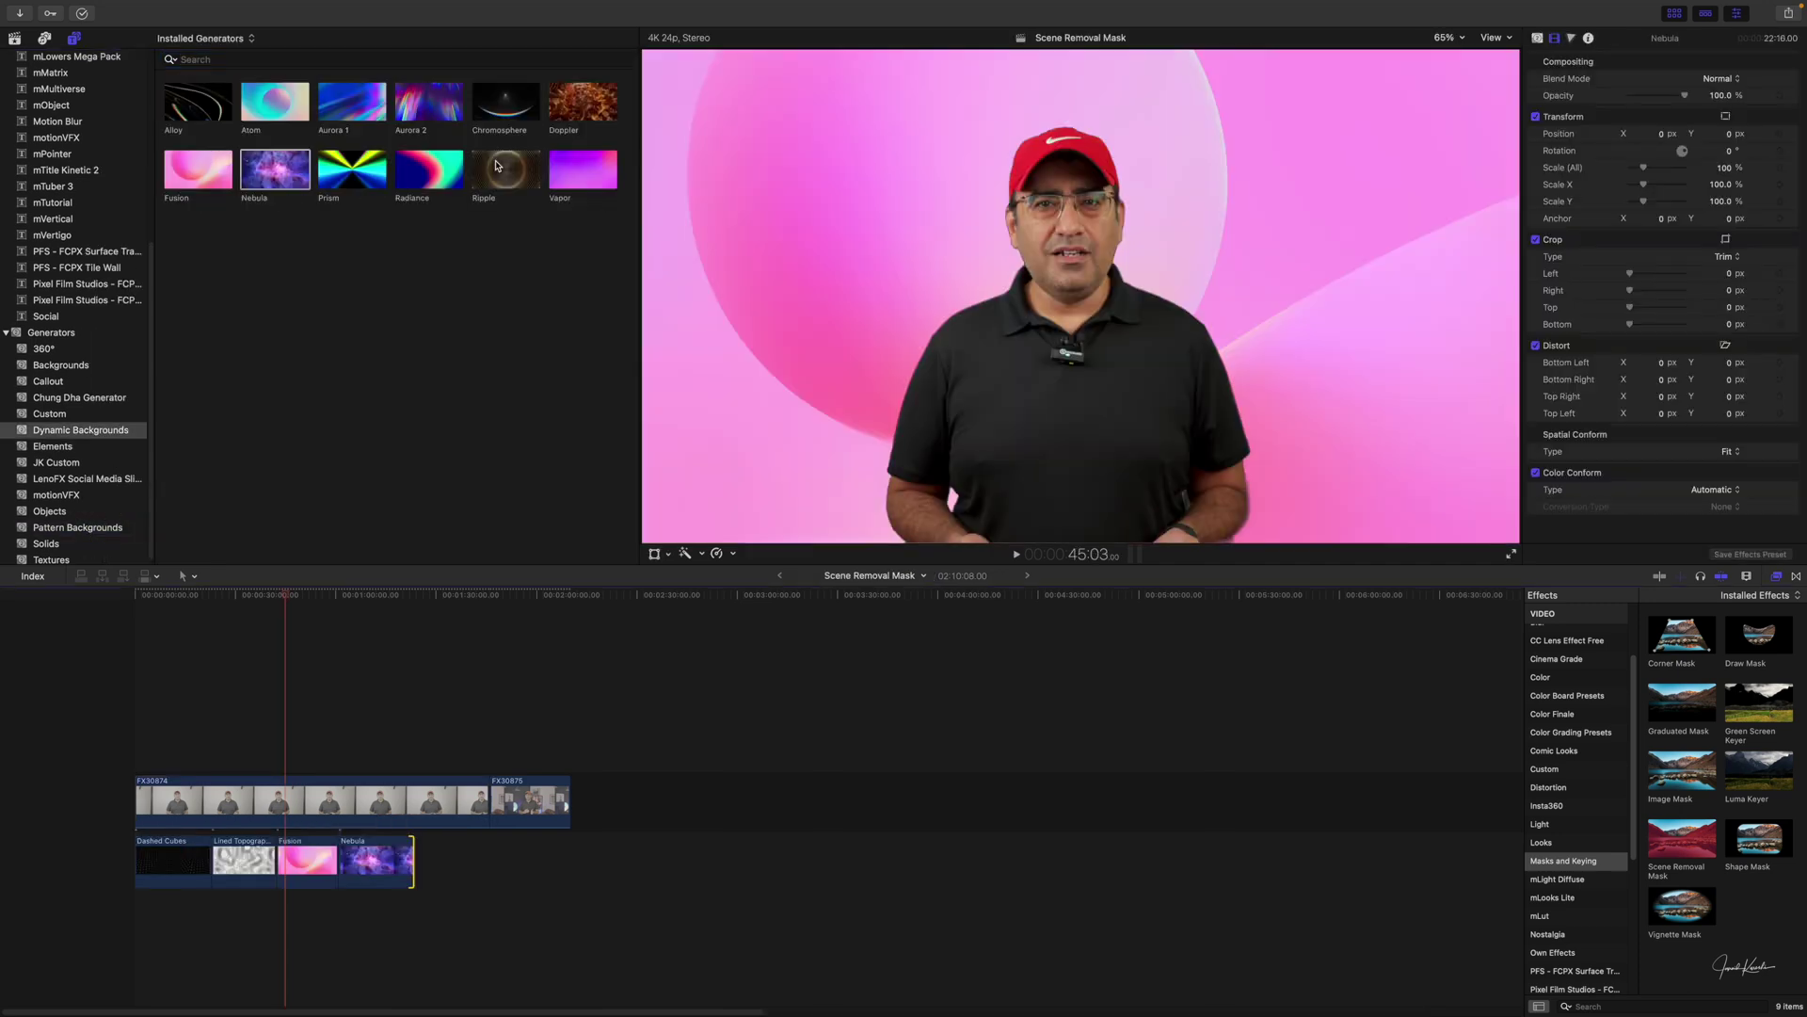
left_click_drag(499, 167, 485, 845)
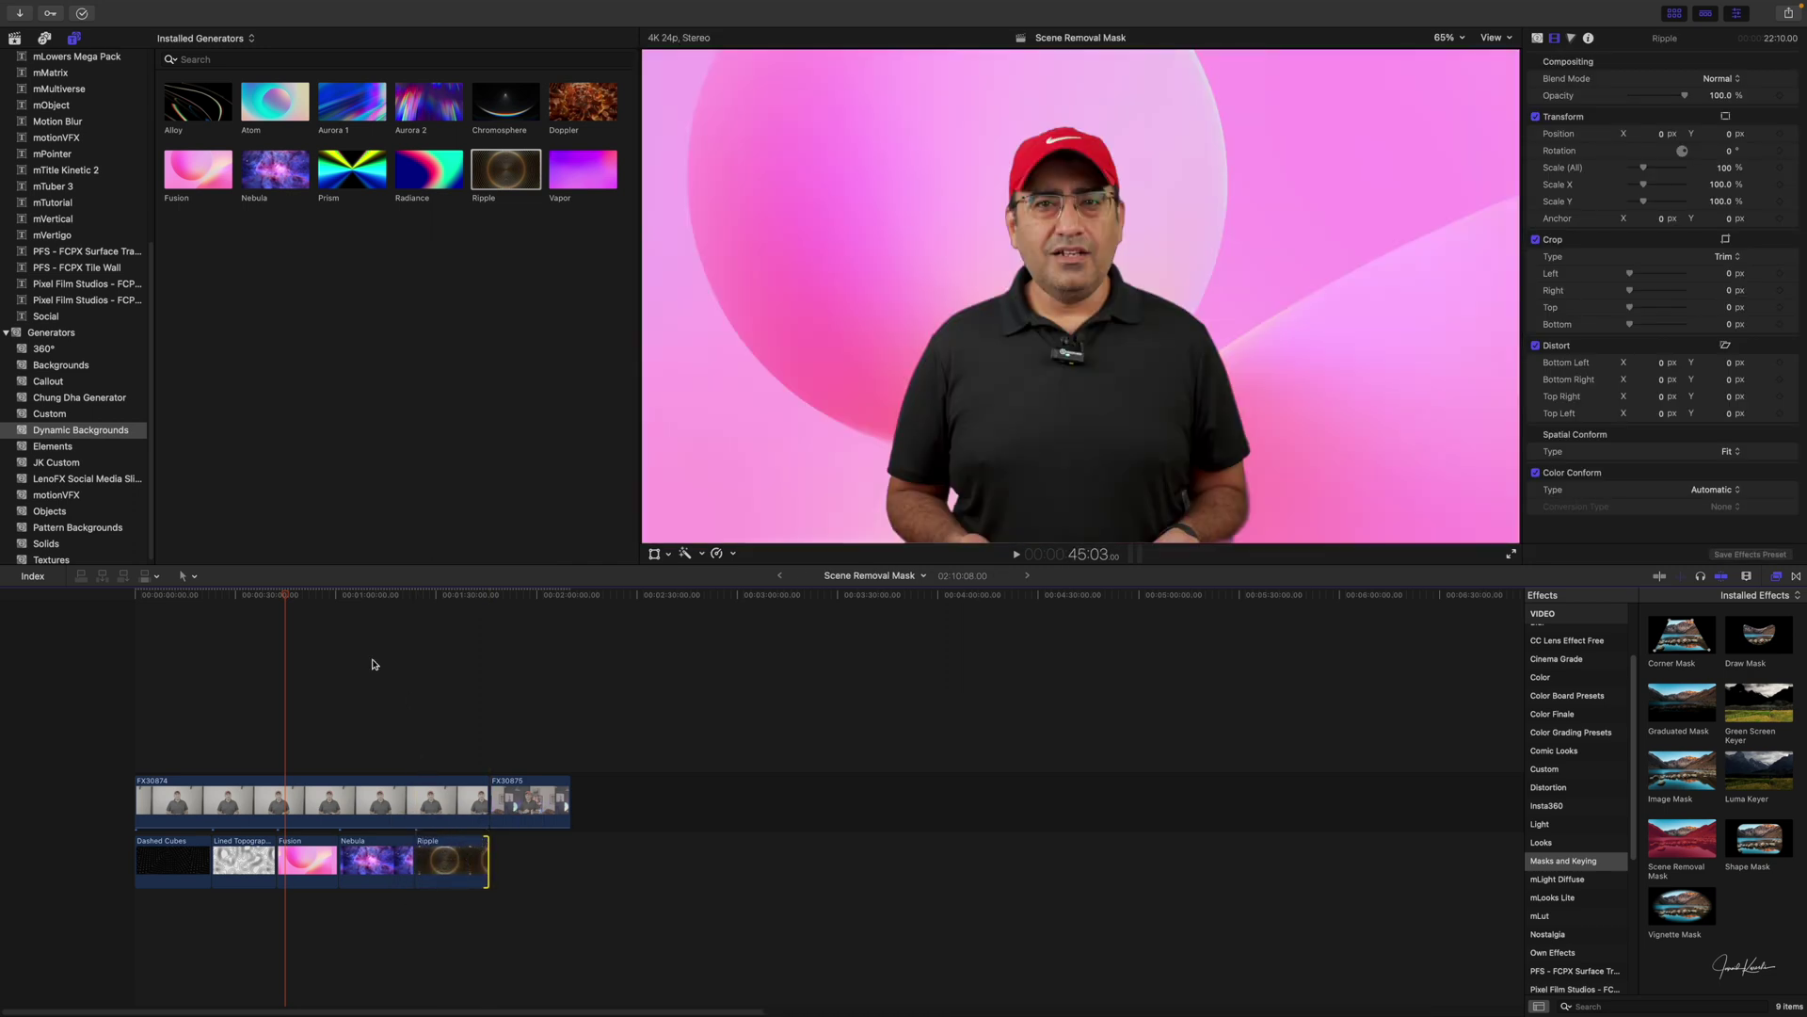
Review the Lined Topography background near the start and drag the kinetic title to the timeline start.
left_click(517, 616)
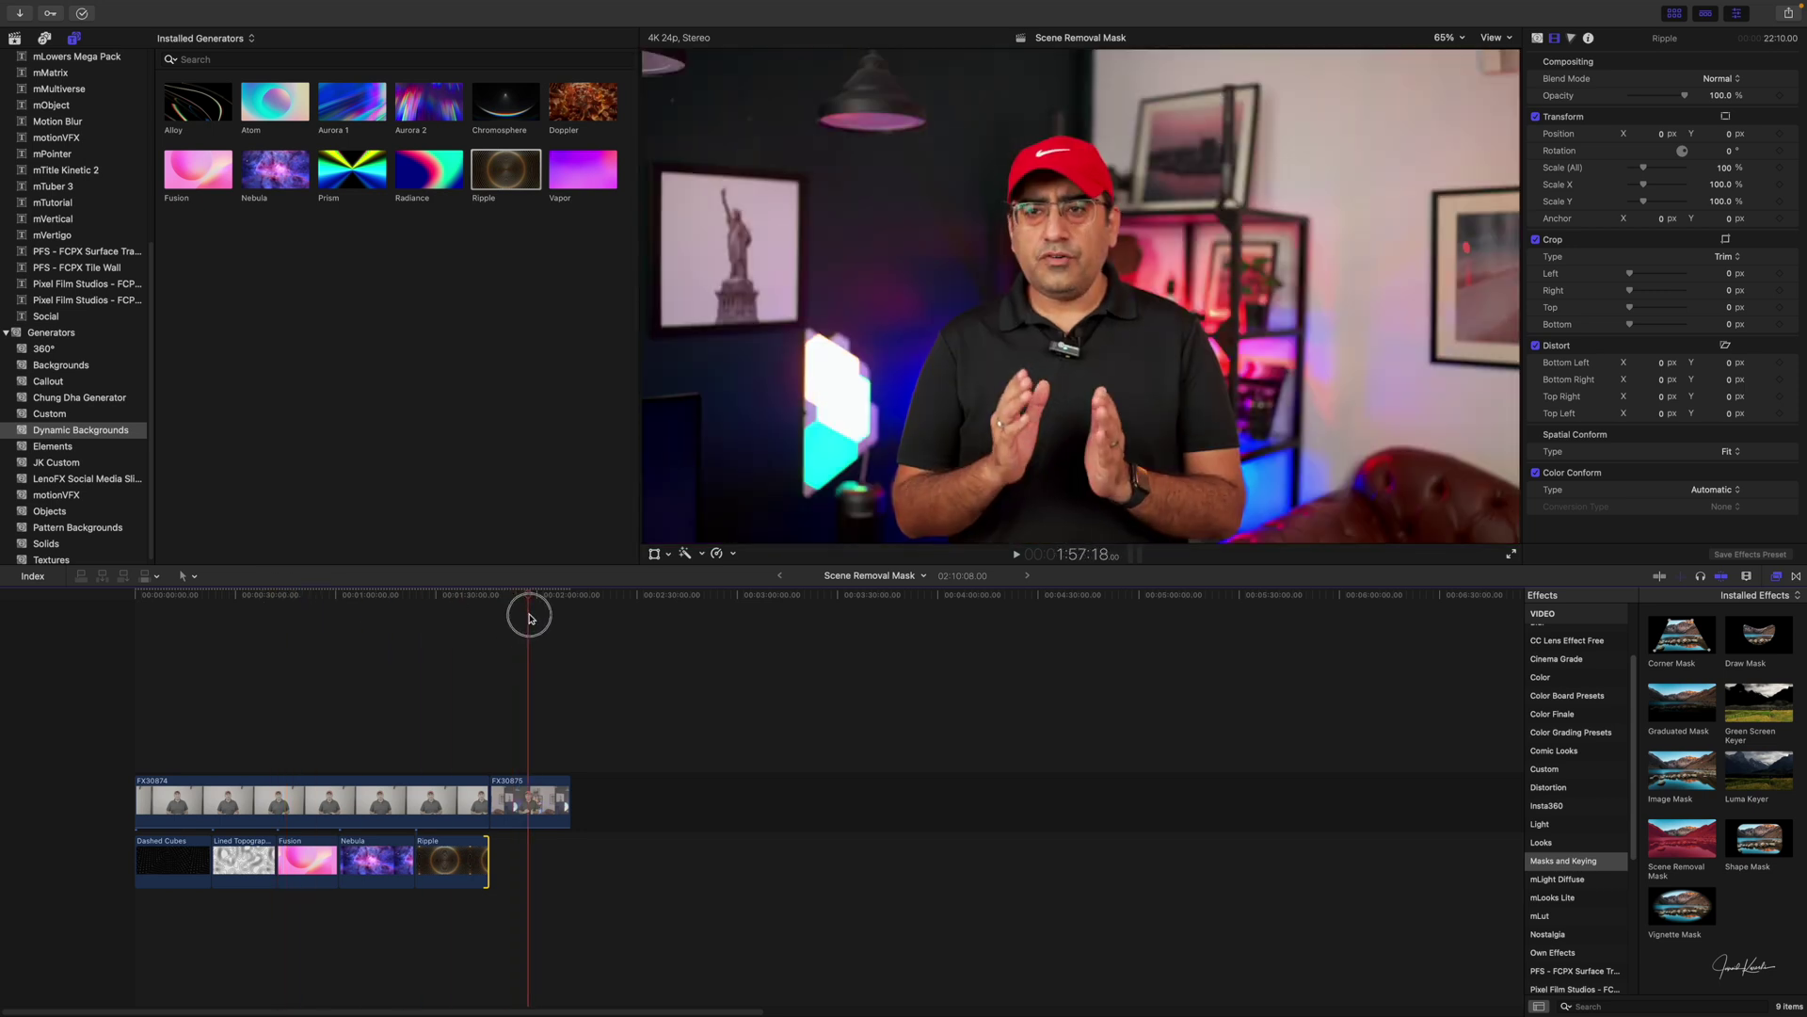
left_click_drag(513, 628, 302, 654)
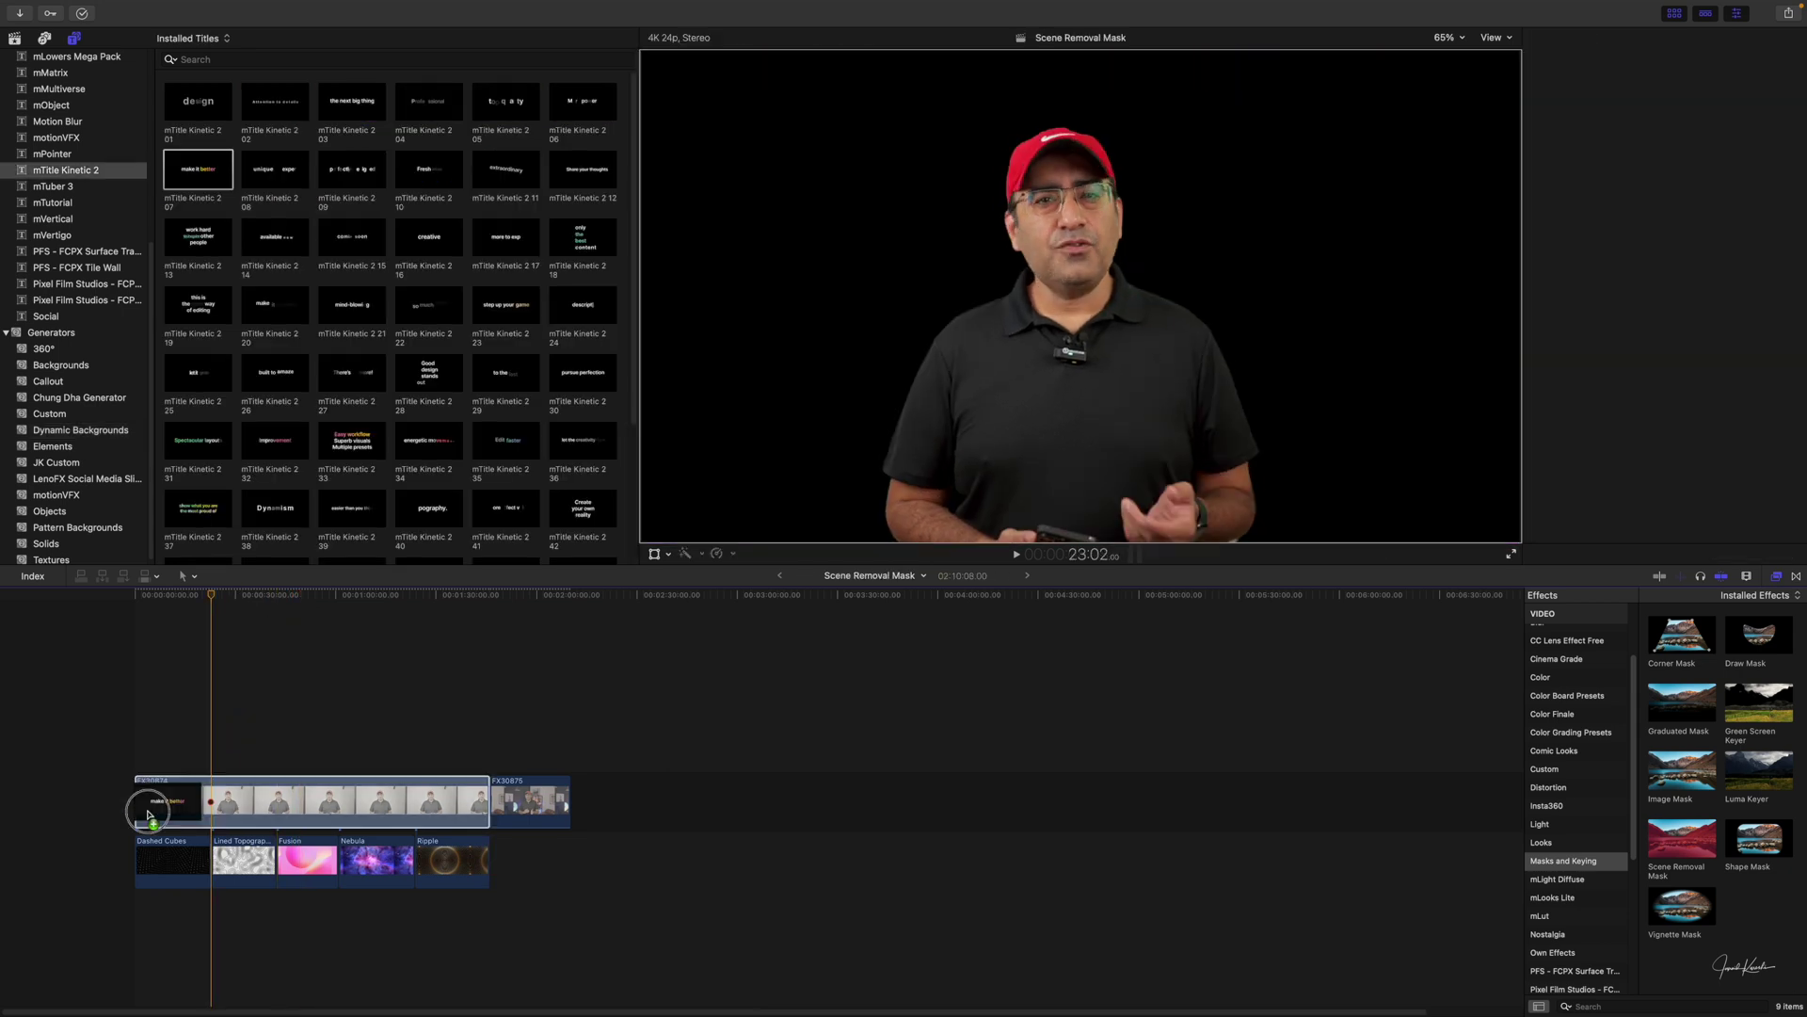
left_click_drag(148, 811, 143, 831)
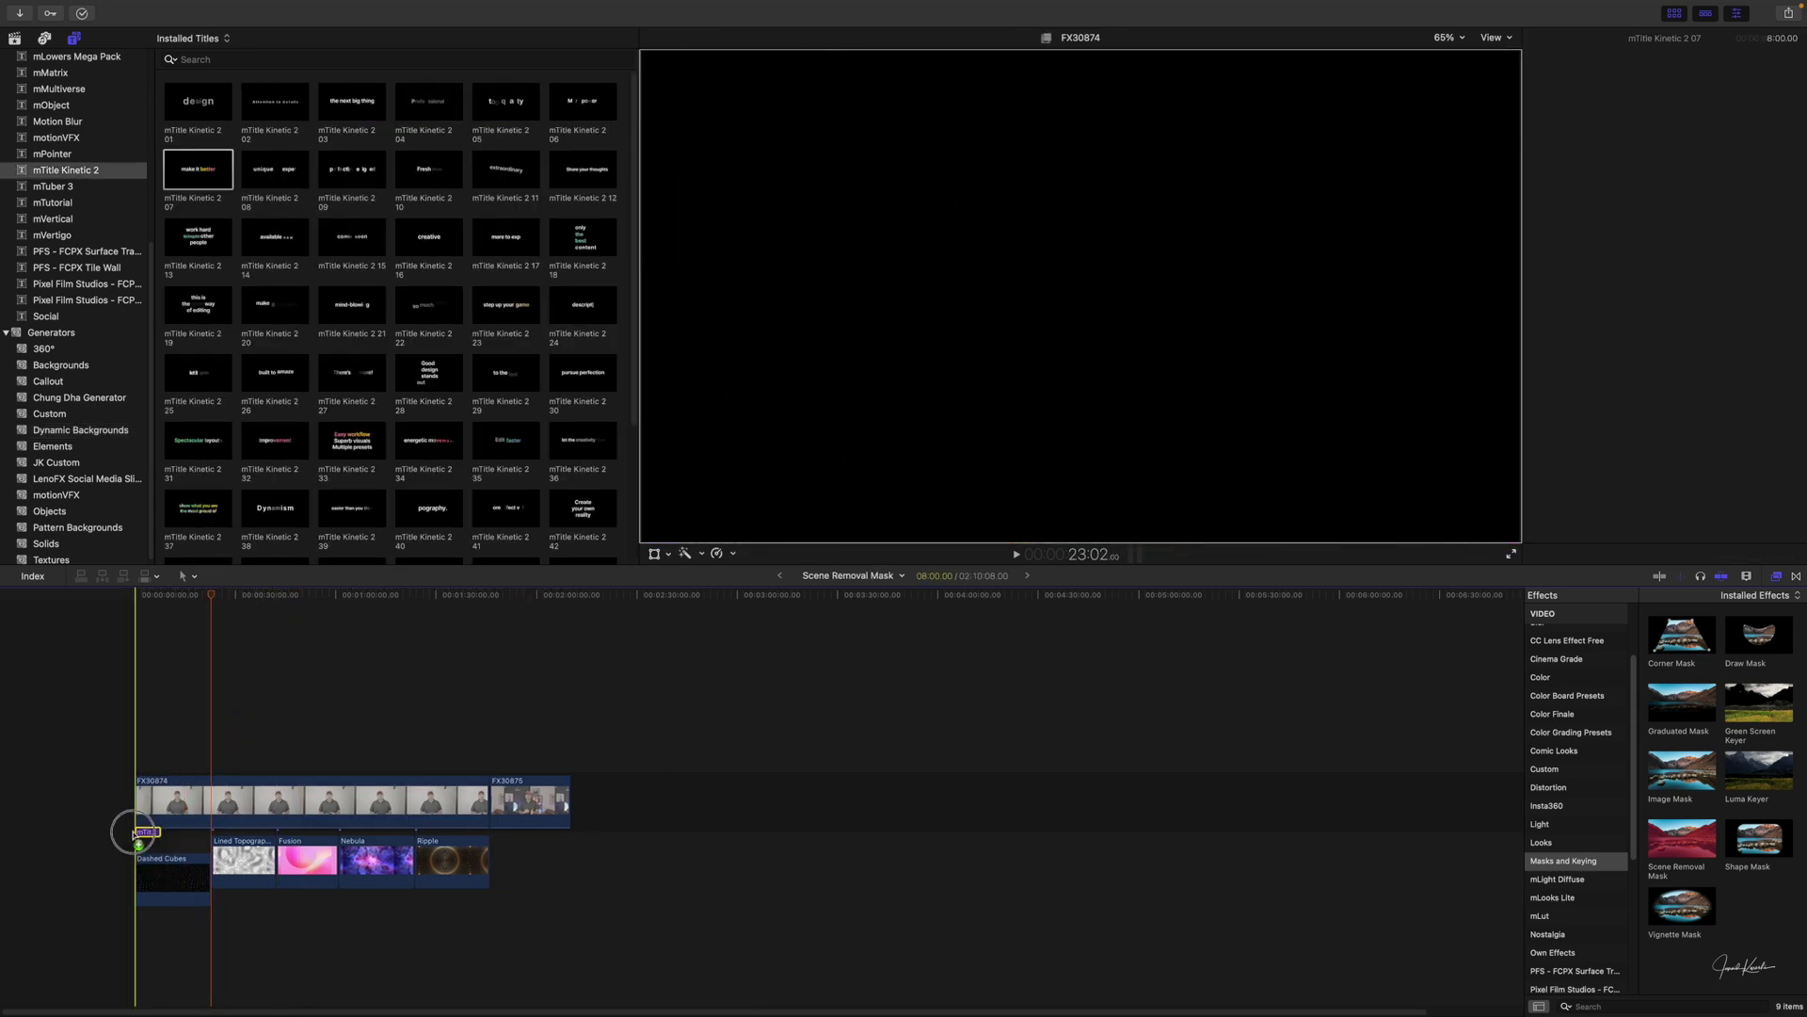
Drop the kinetic title as a connected clip and preview it animating over the backgrounds.
left_click(160, 841)
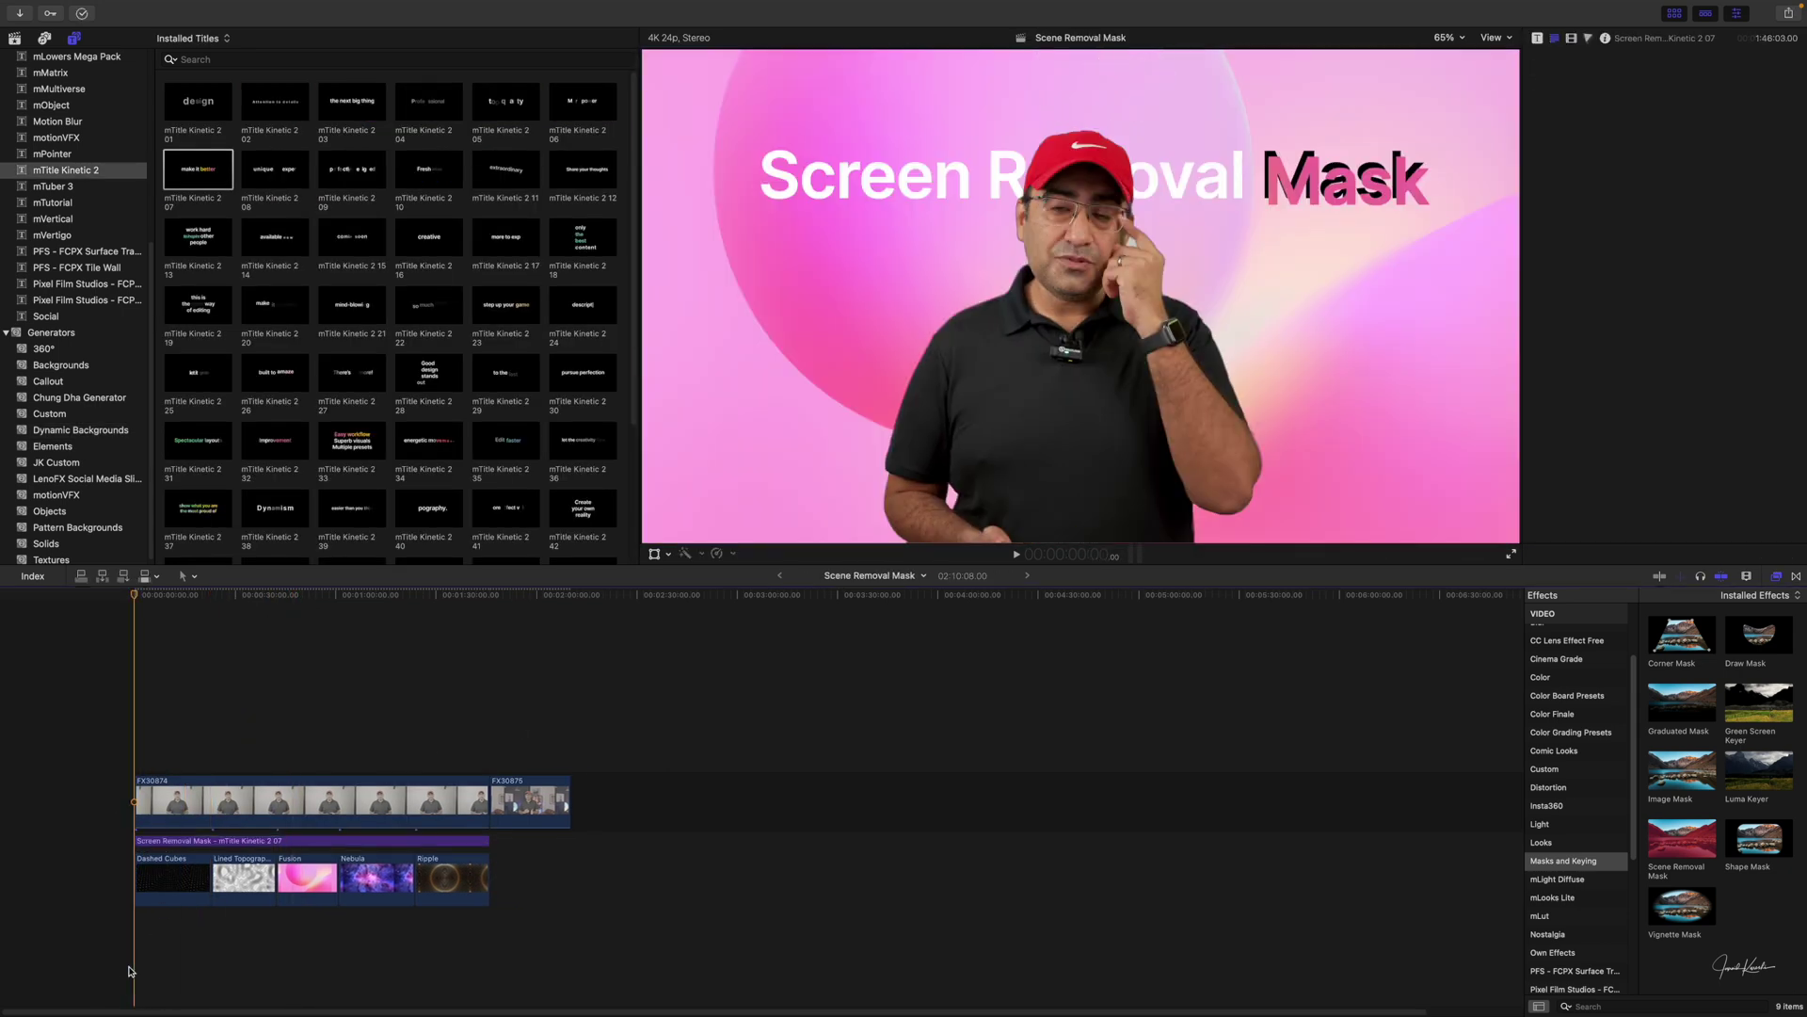
left_click(137, 596)
left_click_drag(137, 596, 235, 600)
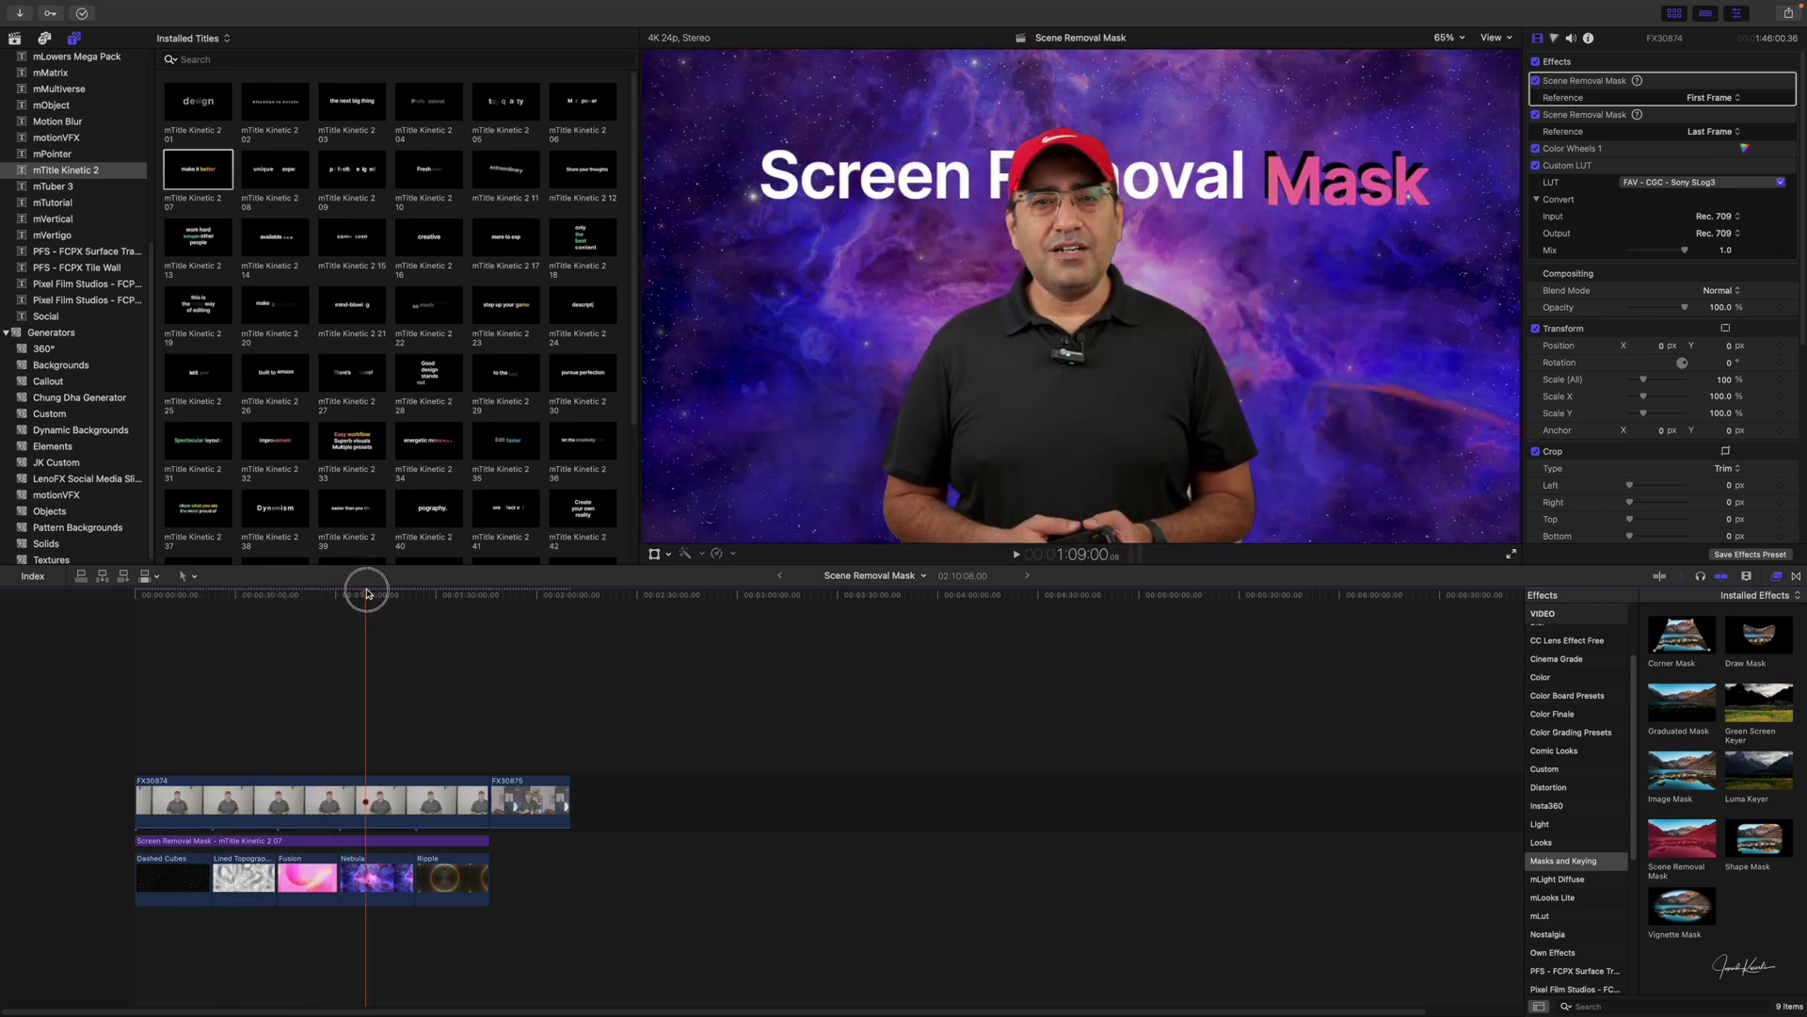
Apply a Scene Removal Mask to the second presenter clip FX30875.
left_click_drag(411, 595, 384, 631)
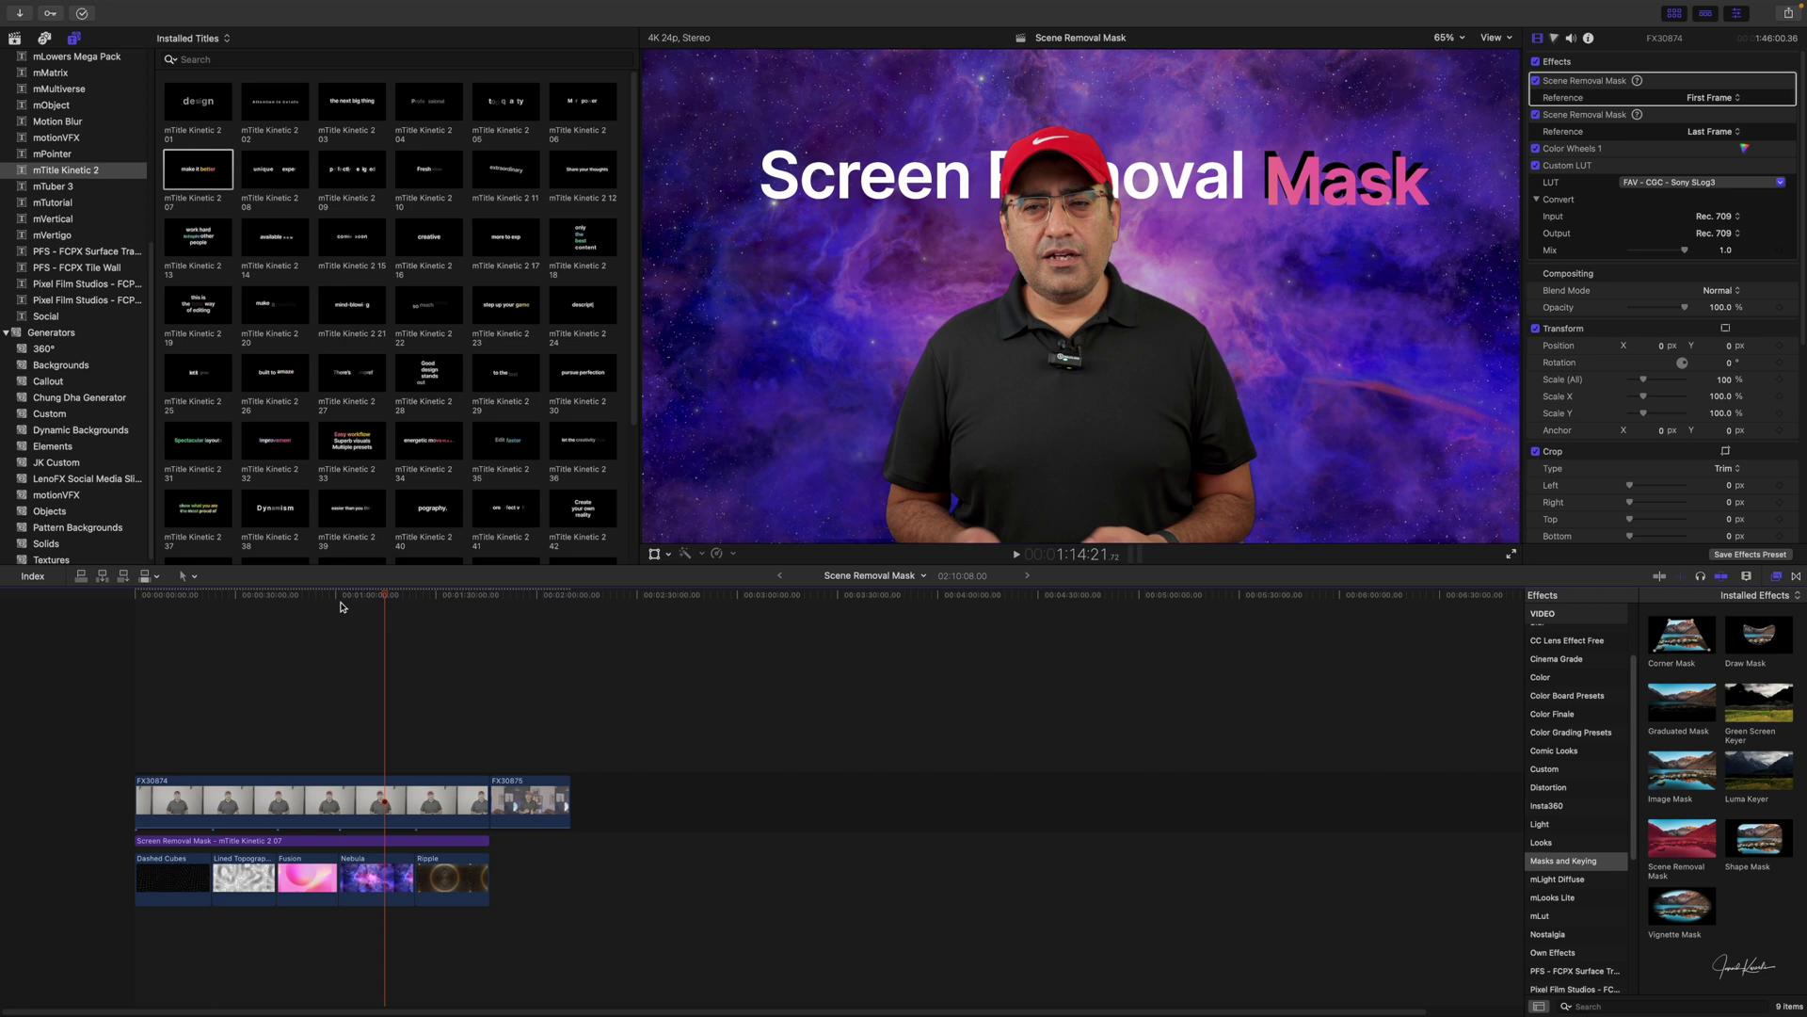
left_click_drag(387, 599, 556, 597)
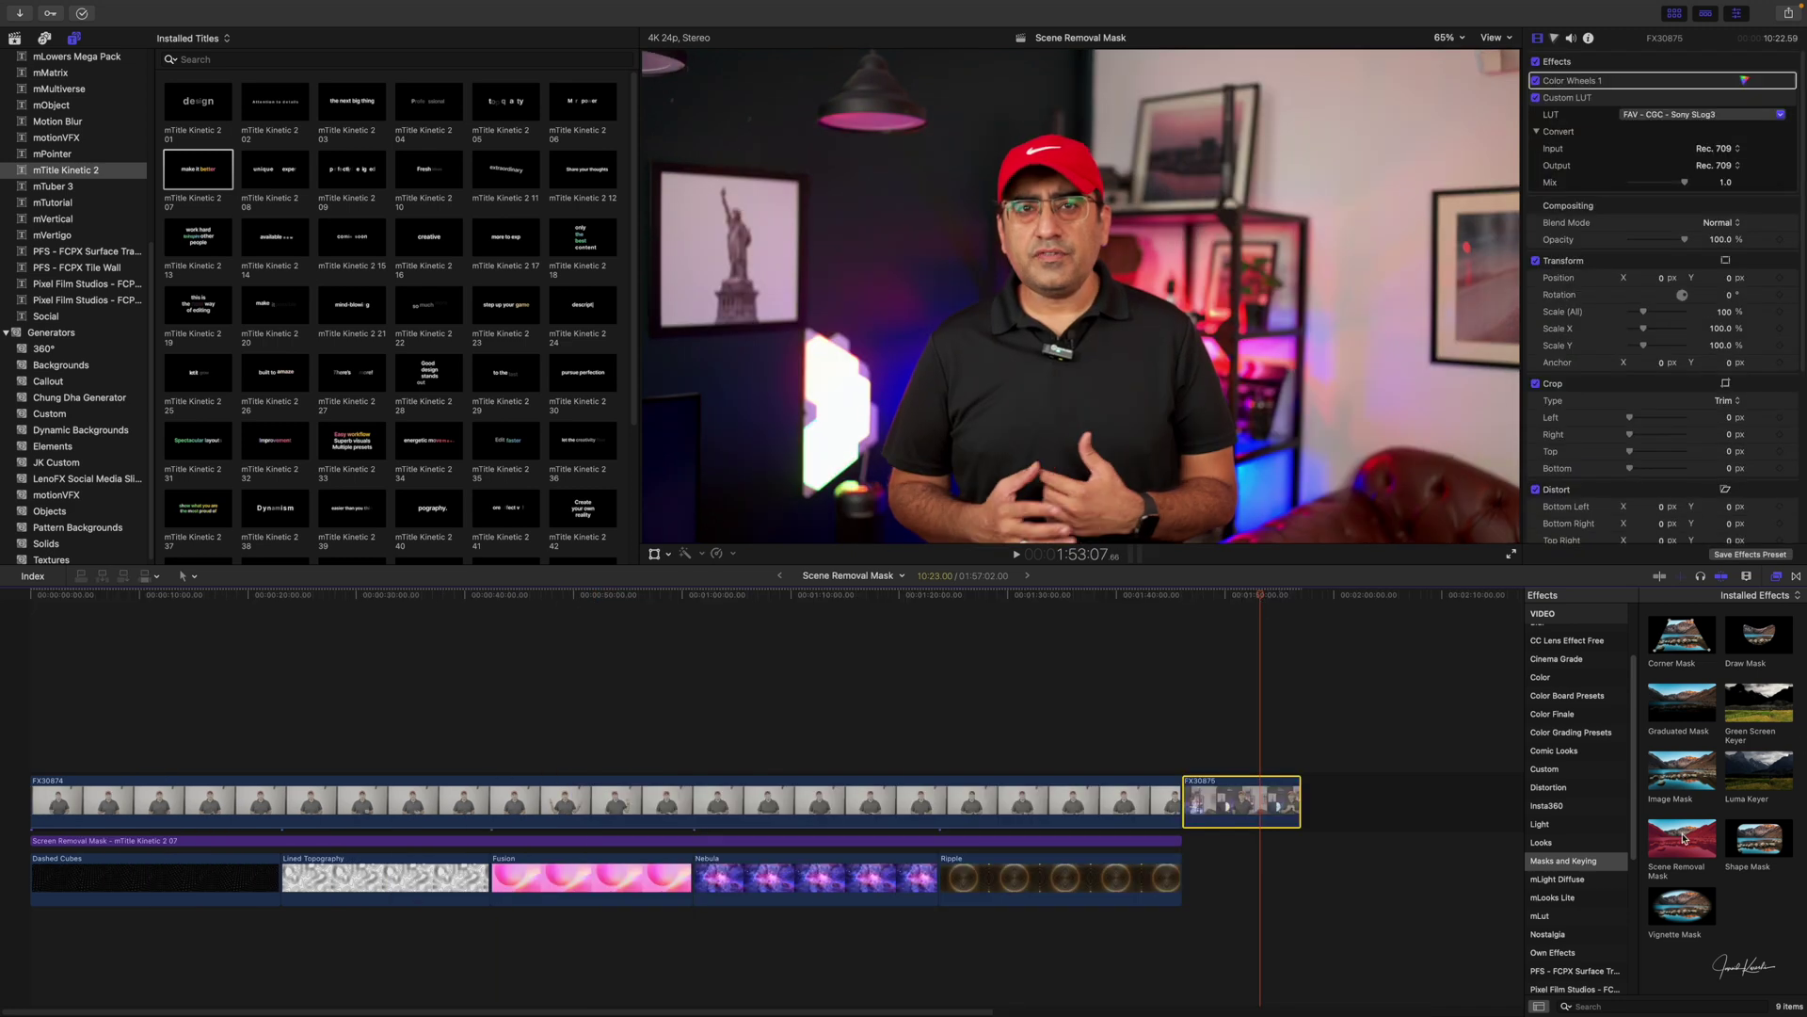
left_click_drag(1684, 839, 1275, 801)
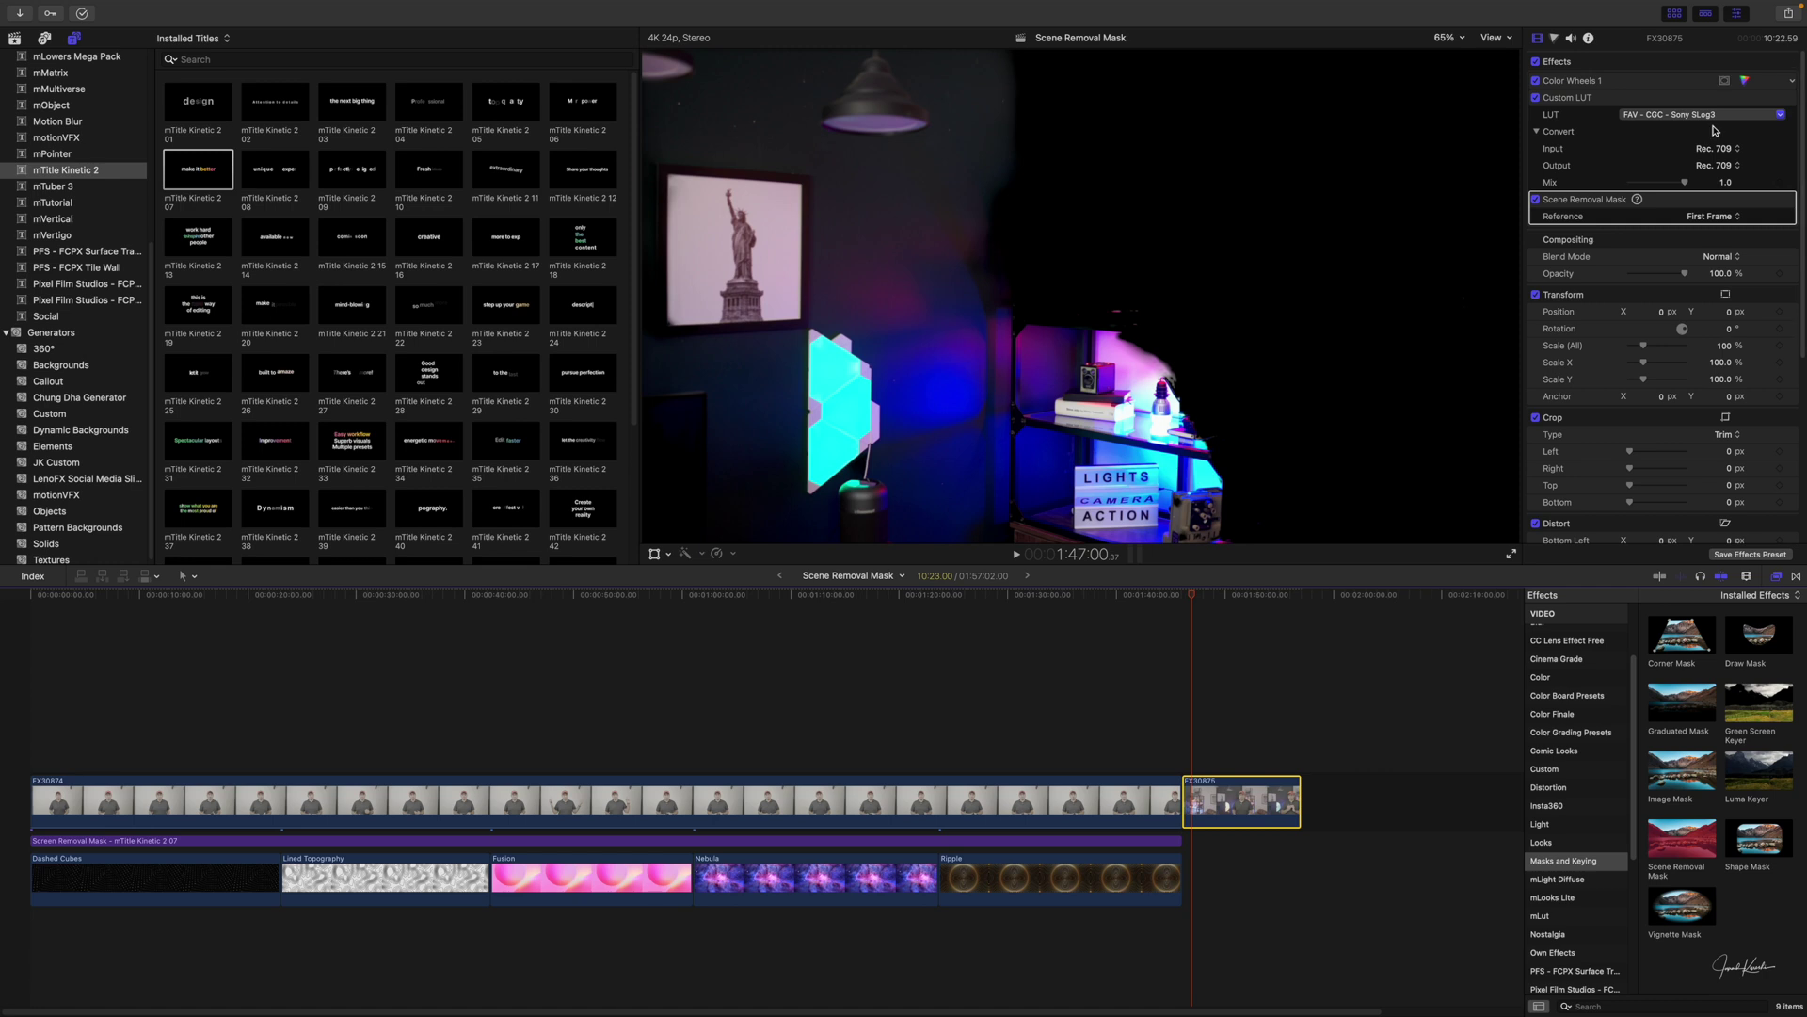
Set FX30875's mask reference to Last Frame and move the mask to the top of the stack.
left_click(1723, 217)
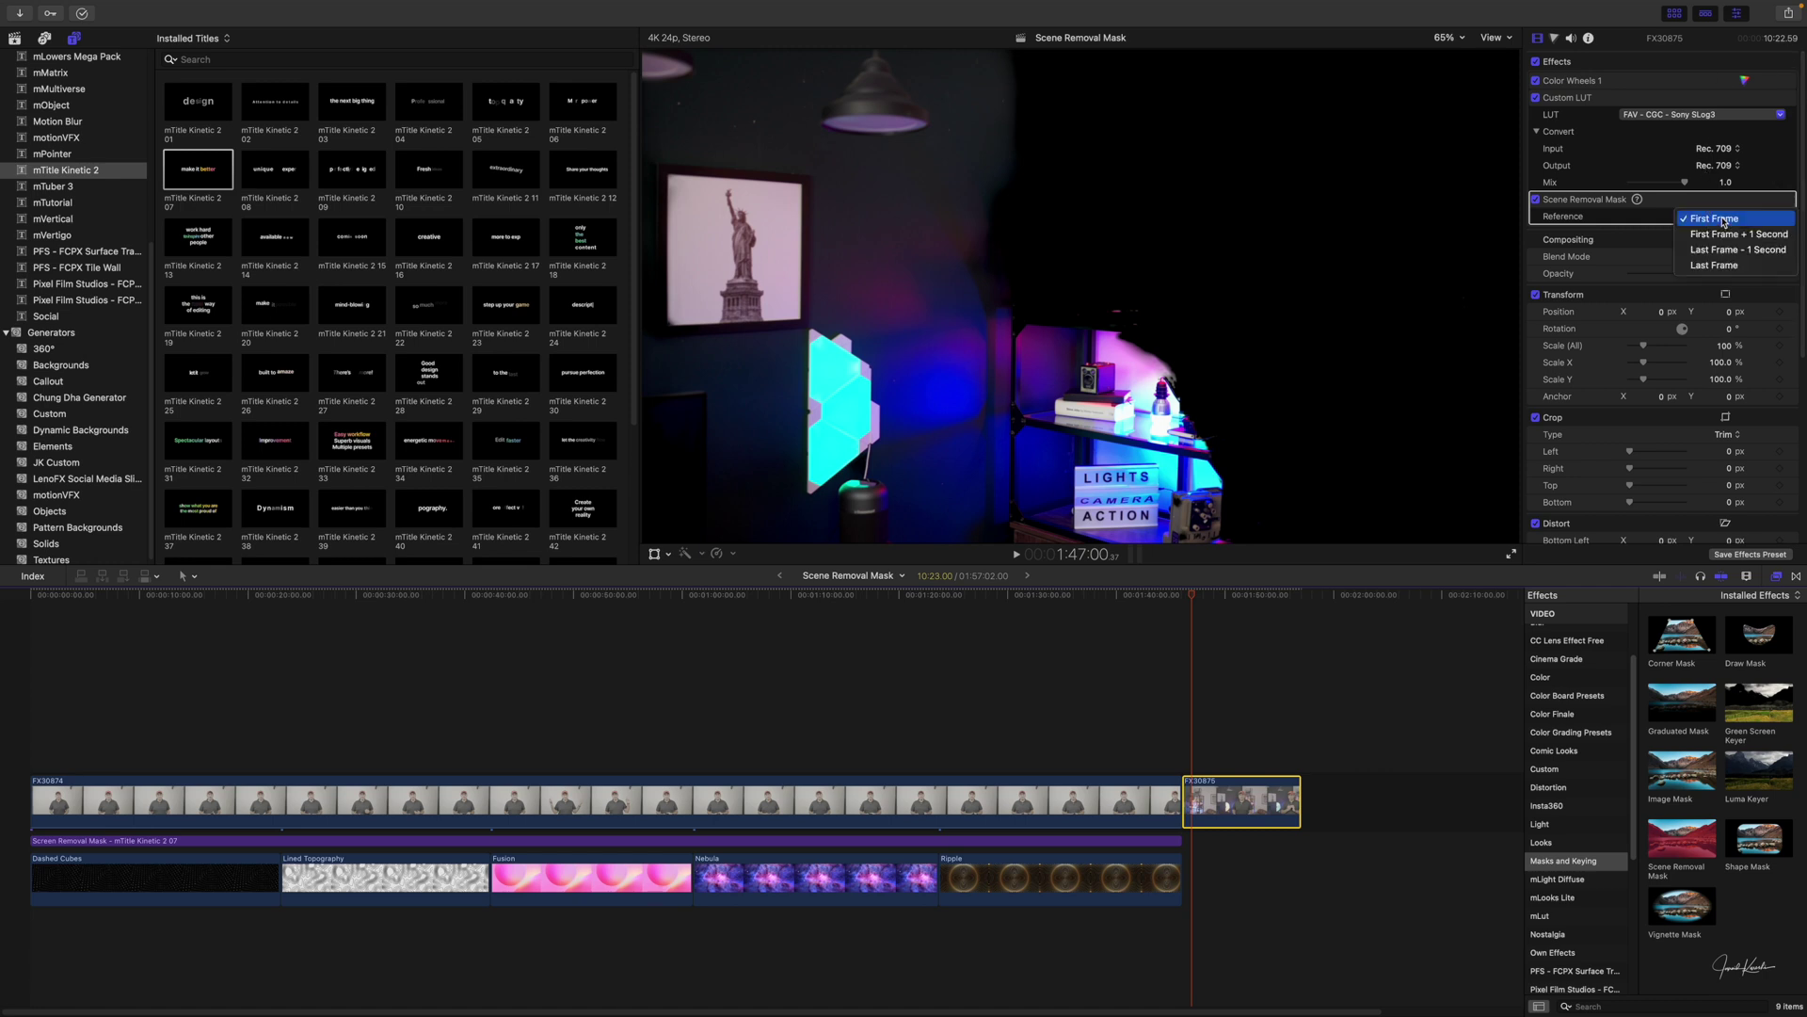
left_click(1723, 231)
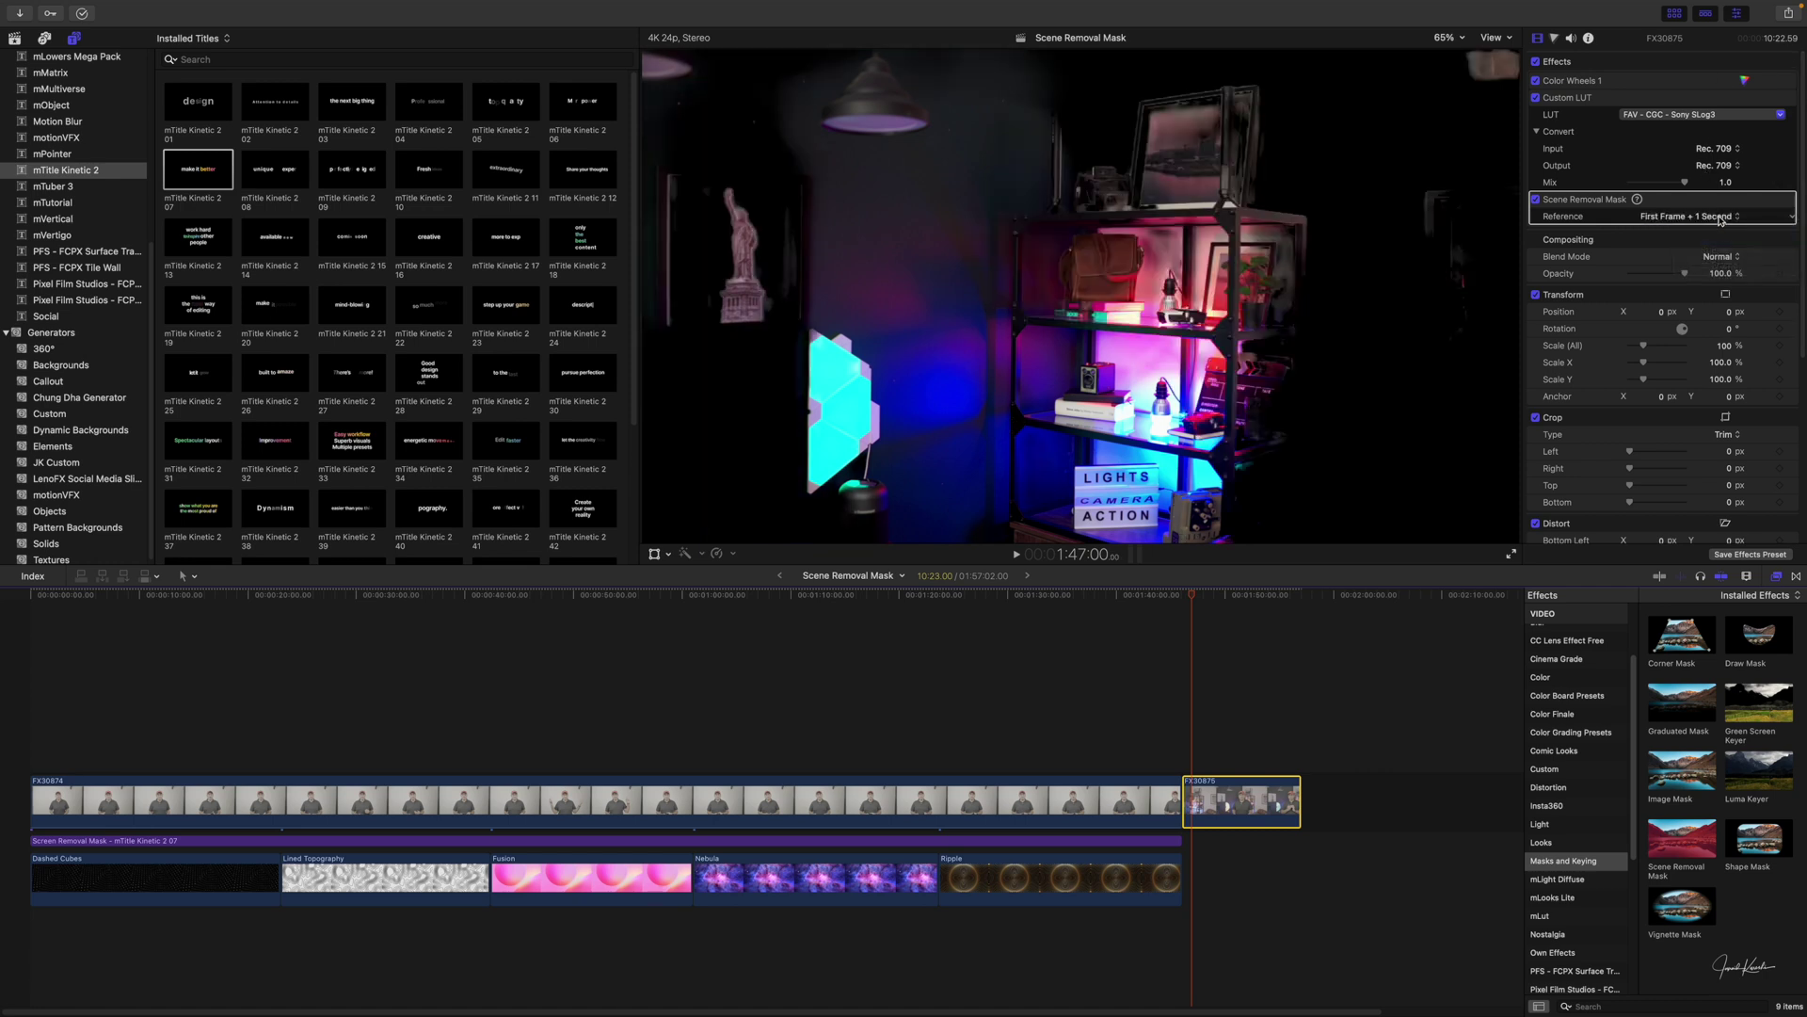
left_click(1719, 217)
left_click(1714, 251)
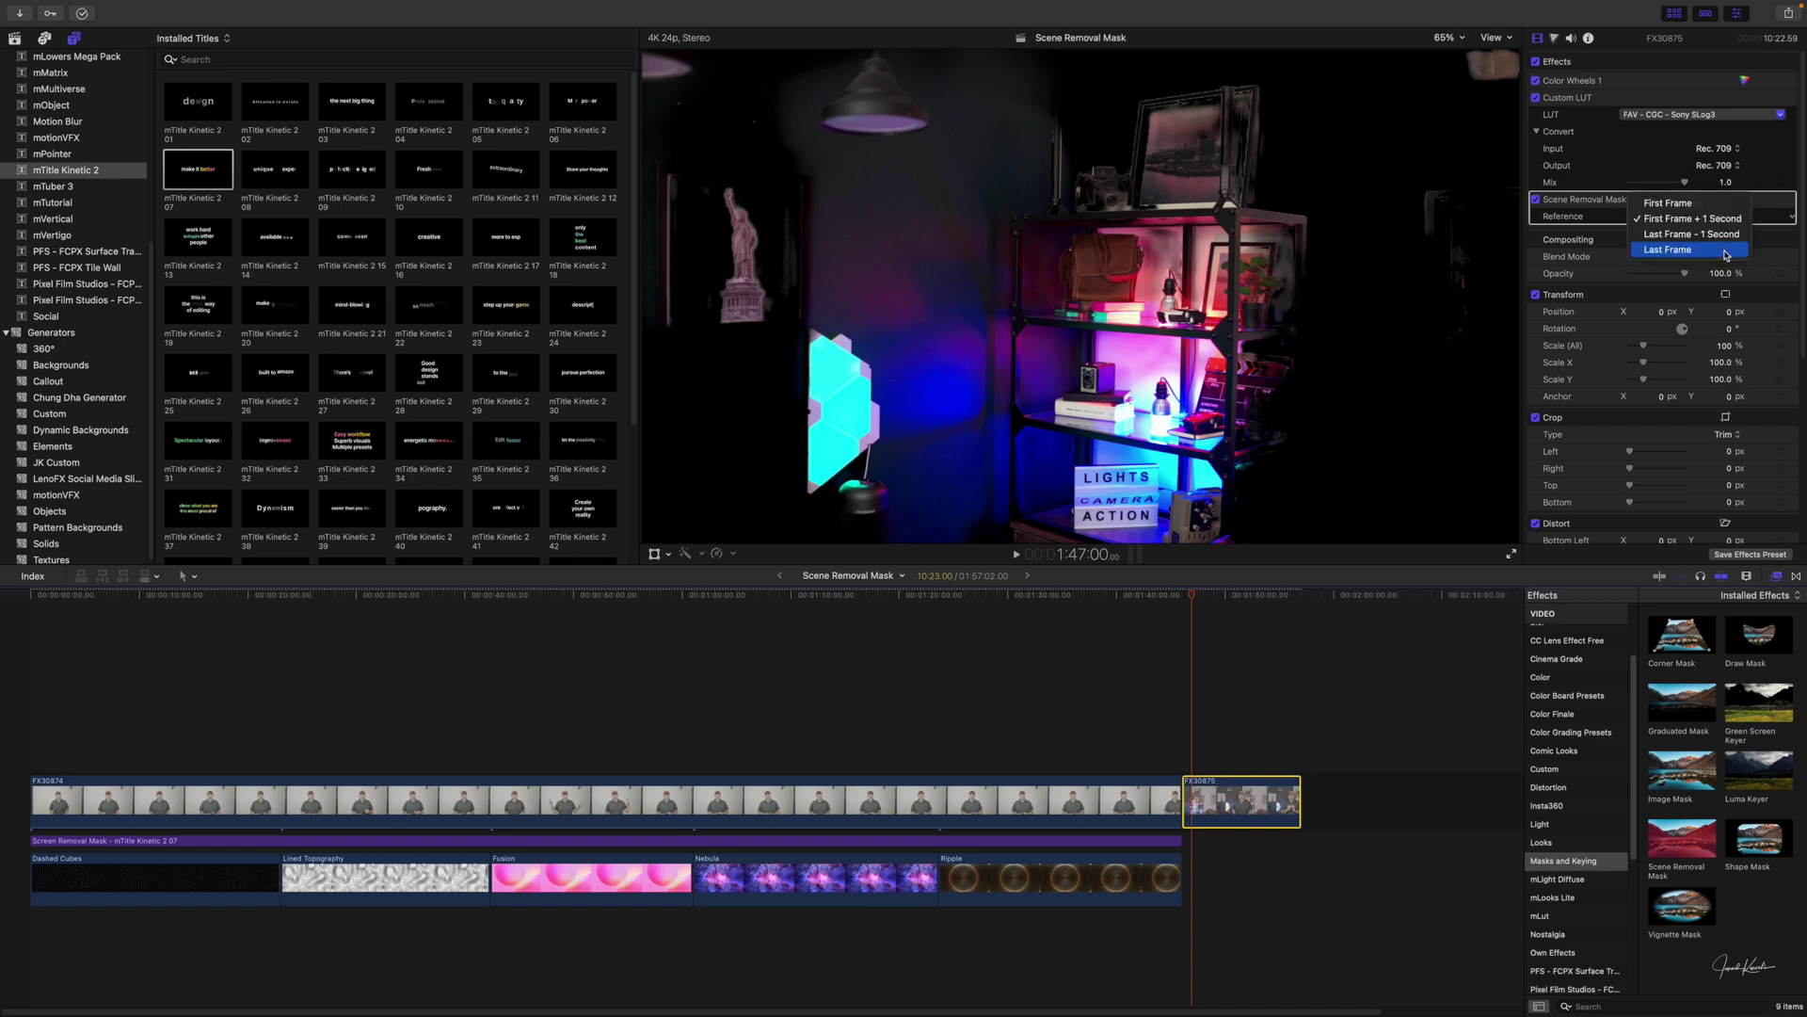
left_click_drag(1195, 599, 1260, 600)
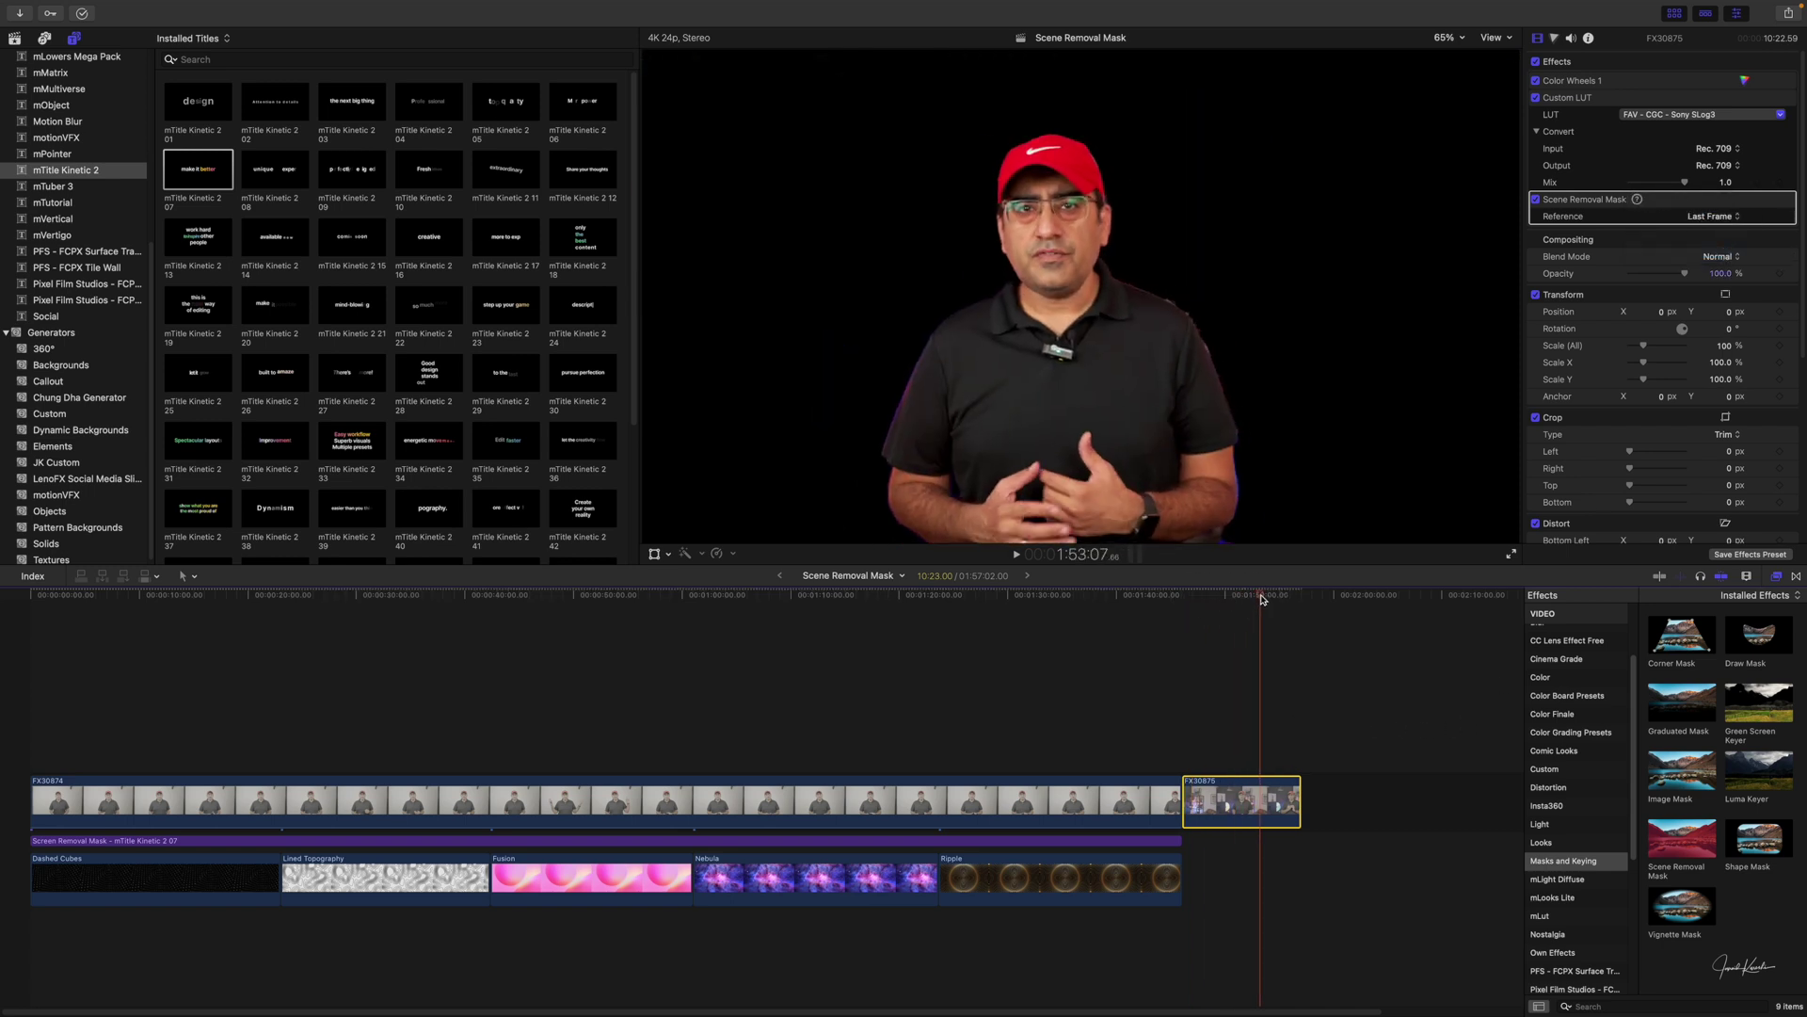
left_click_drag(1671, 199, 1657, 80)
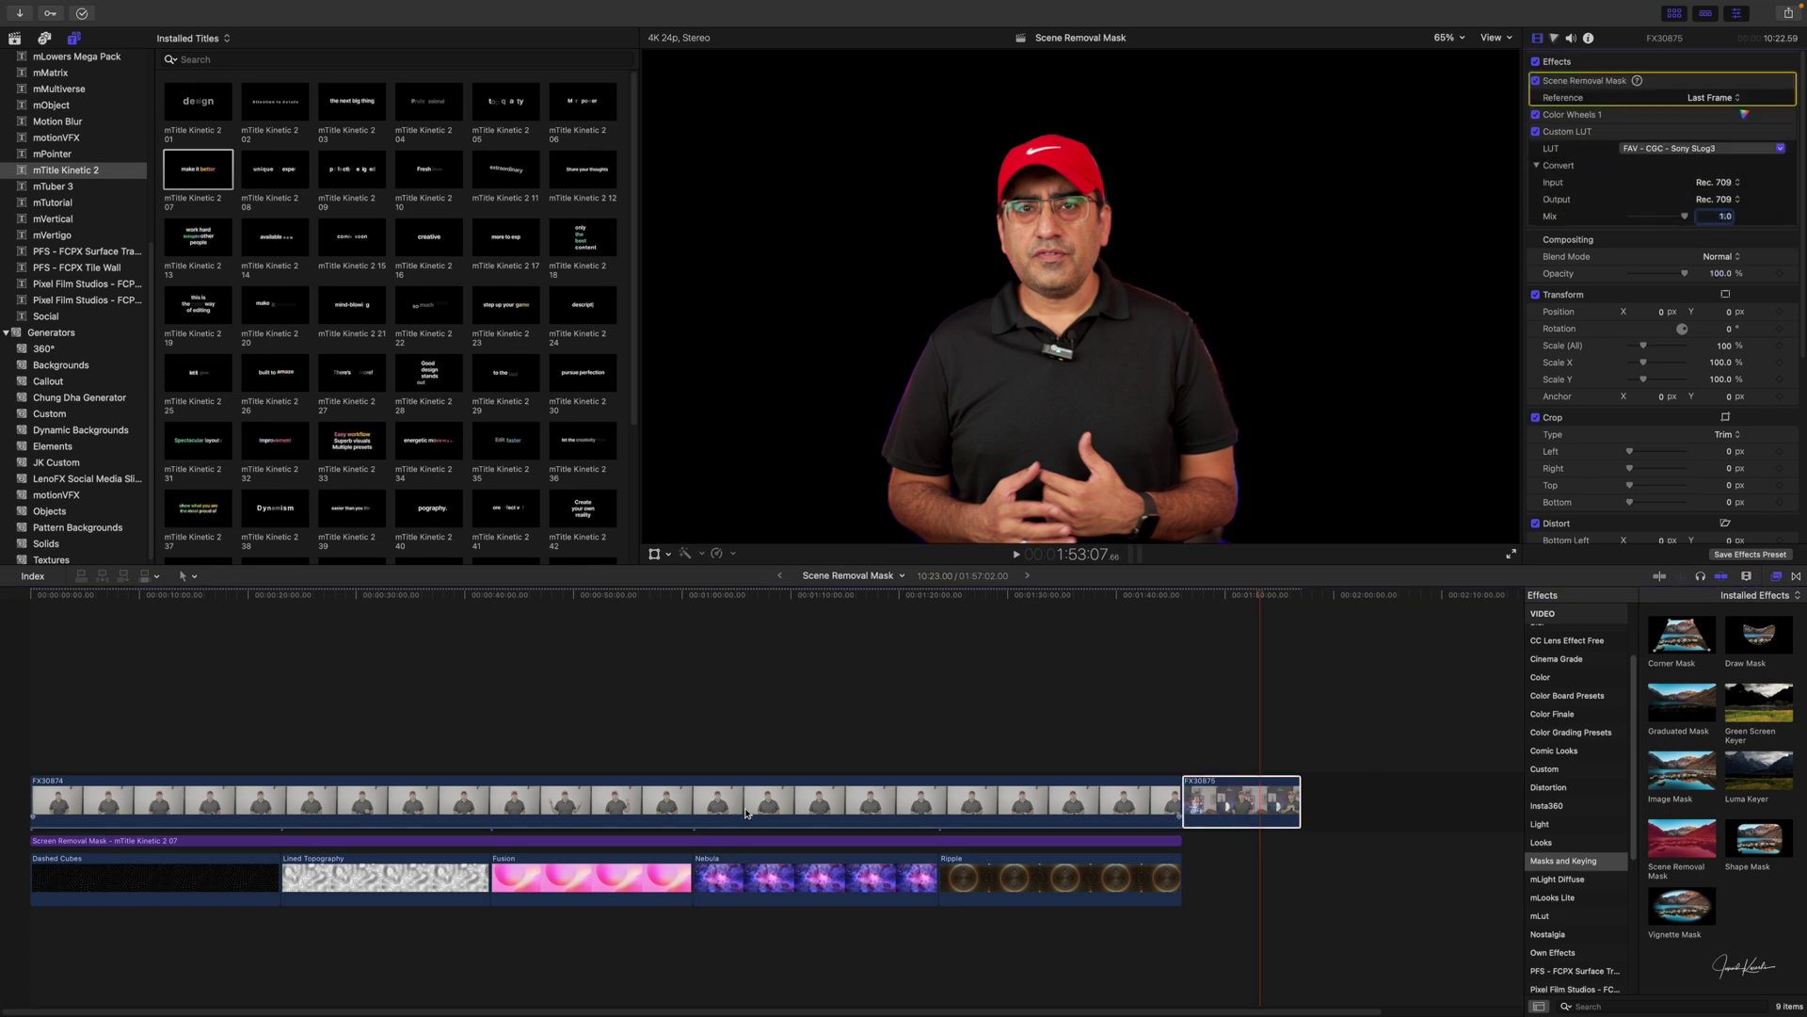
Add a second Scene Removal Mask to FX30875 near the top and enable both masks.
left_click_drag(1685, 848, 1265, 805)
left_click_drag(1664, 233, 1663, 113)
mouse_move(1224, 597)
left_mouse_down()
mouse_move(1186, 597)
mouse_move(1214, 597)
left_mouse_up()
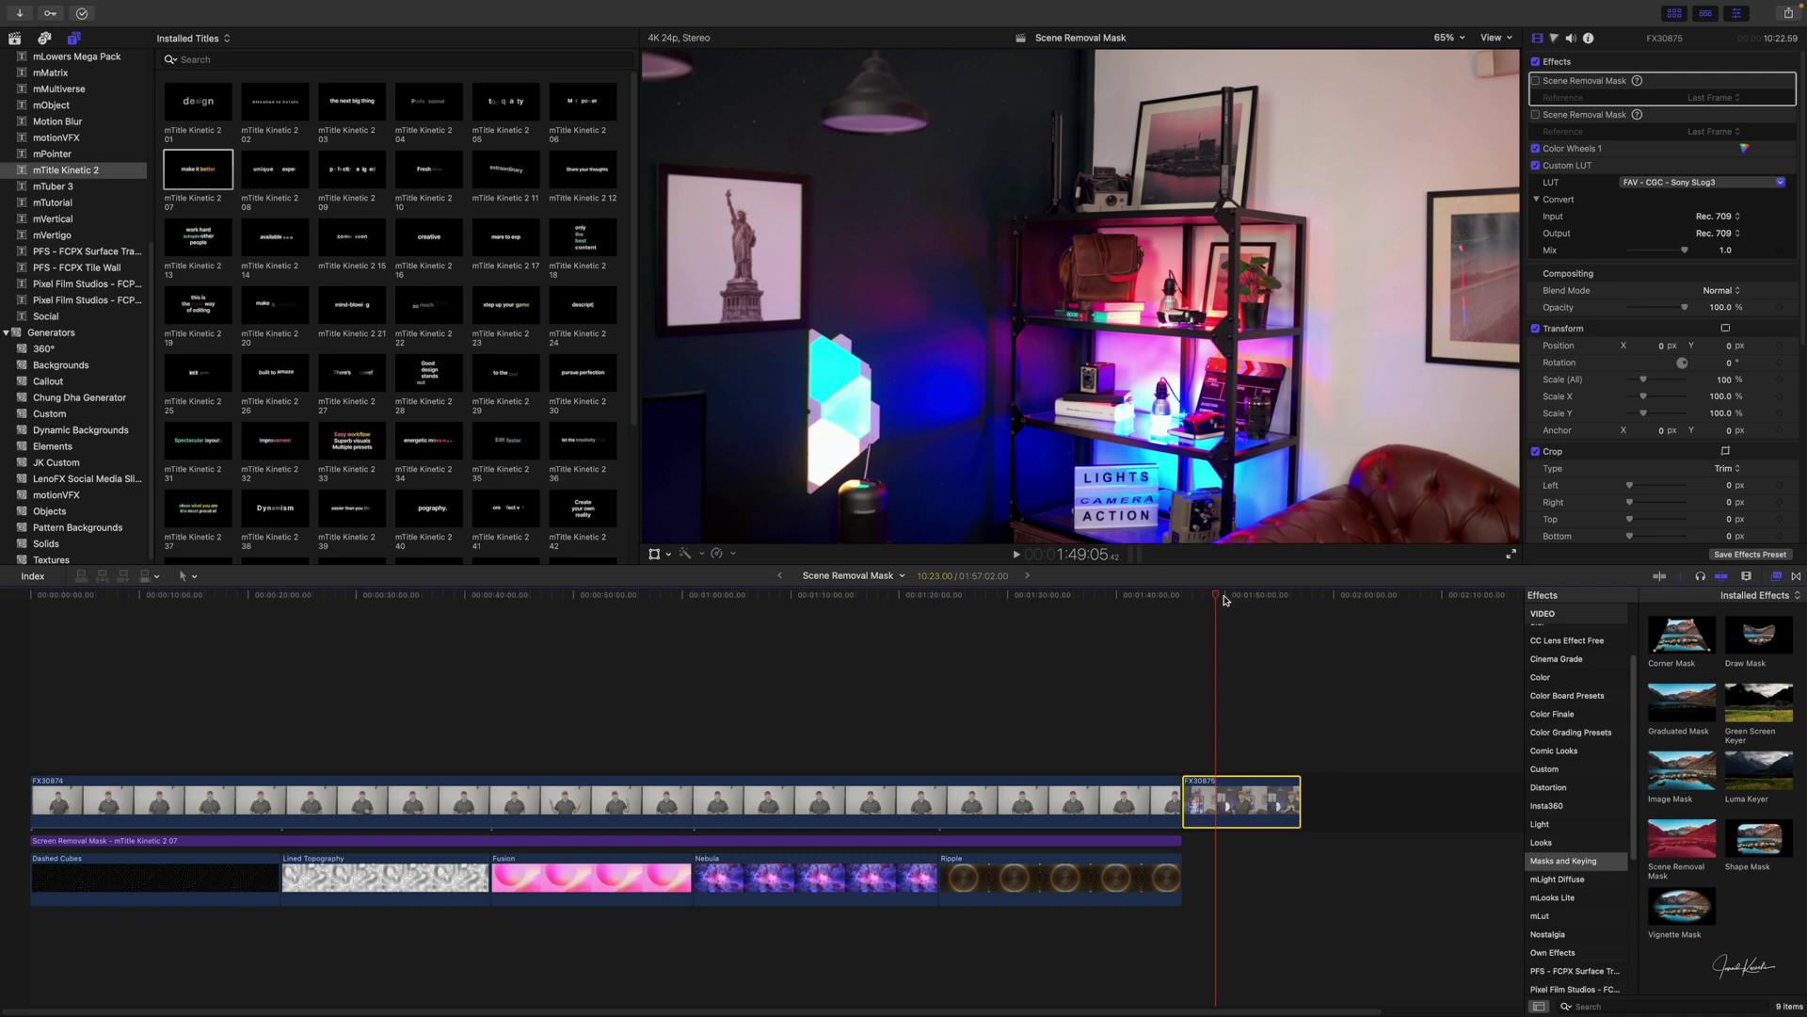
mouse_move(1219, 600)
left_mouse_down()
mouse_move(1258, 597)
mouse_move(1201, 602)
left_mouse_up()
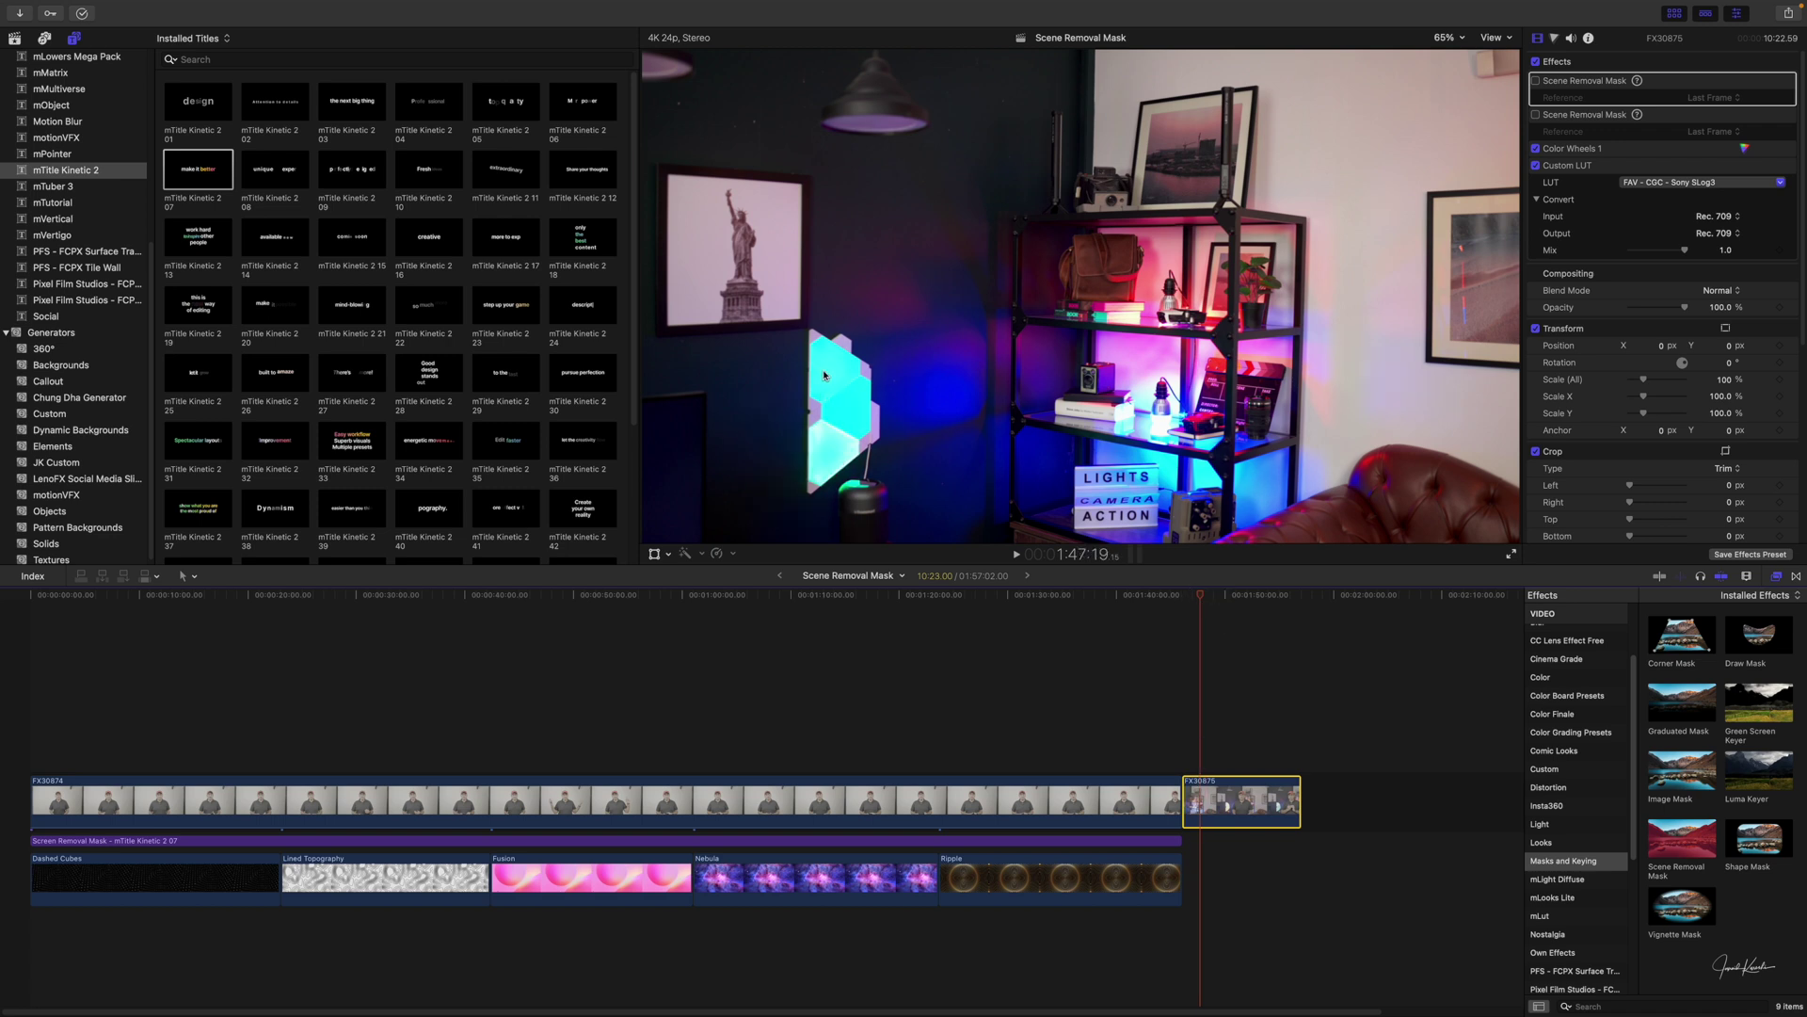
left_click_drag(1201, 599, 1193, 599)
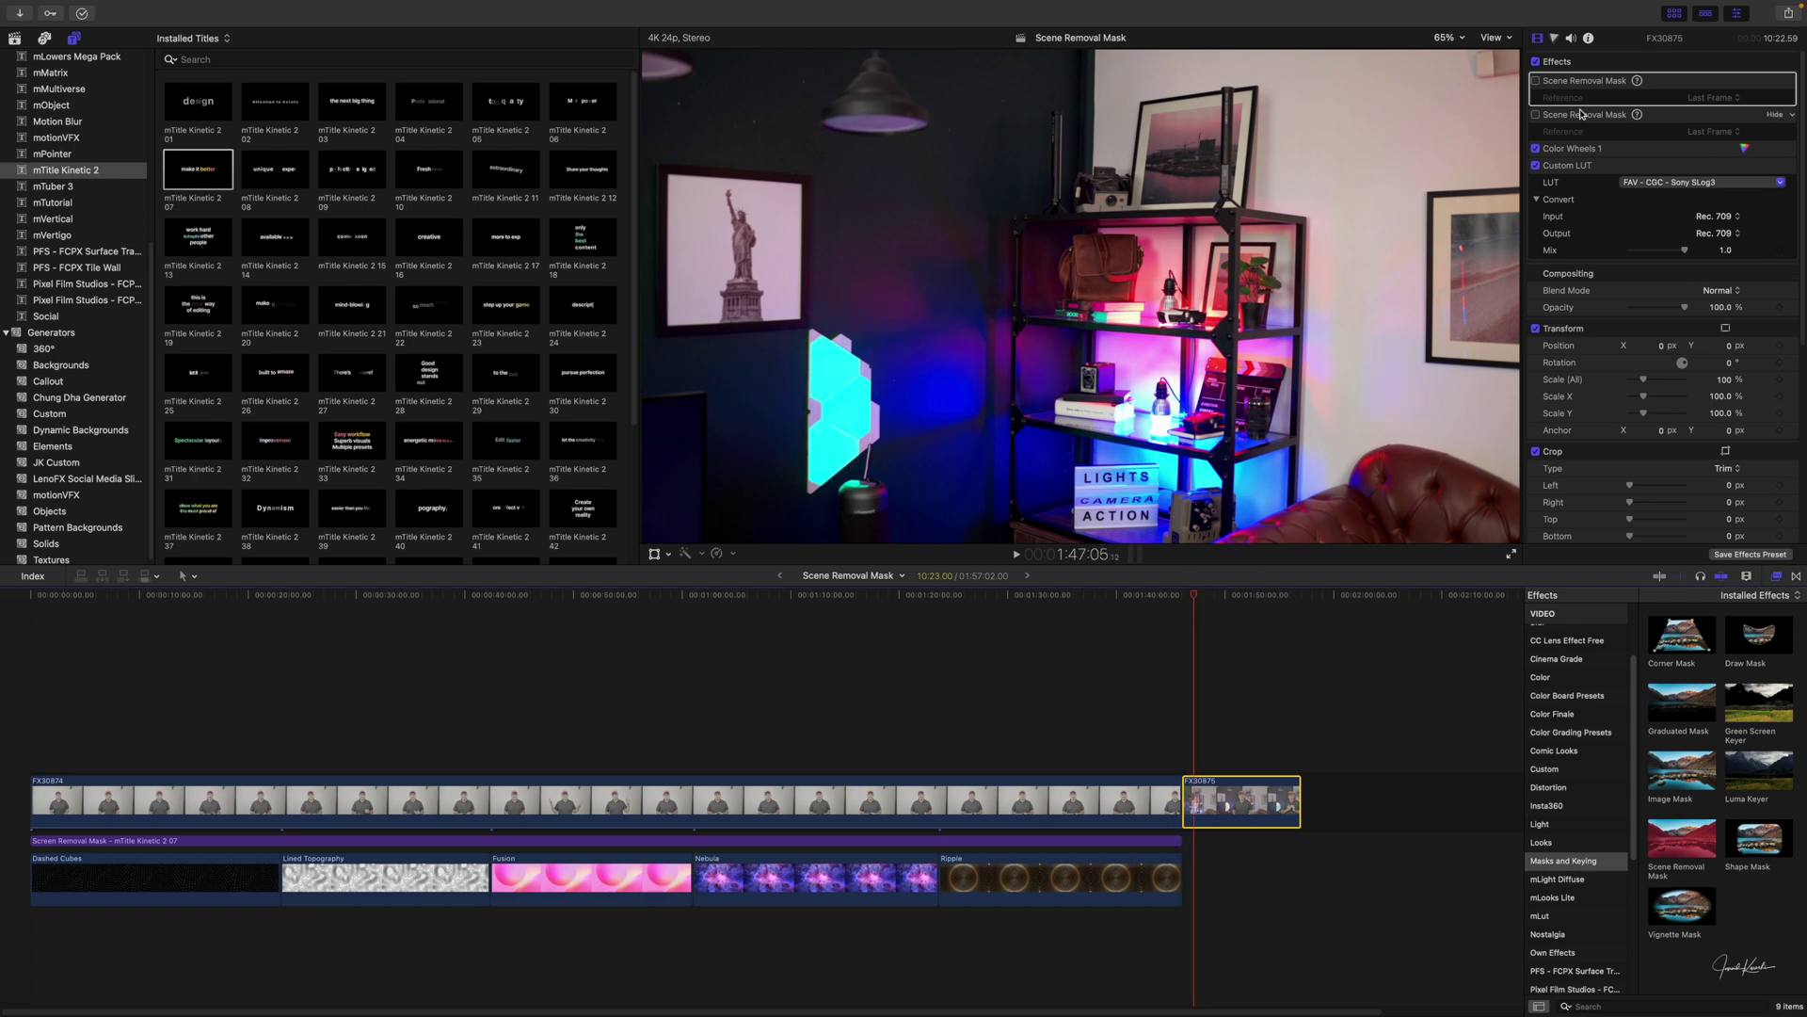
left_click(1536, 82)
left_click(1537, 116)
Place the Atom dynamic background beneath clip FX30875.
left_click_drag(1193, 599, 1239, 599)
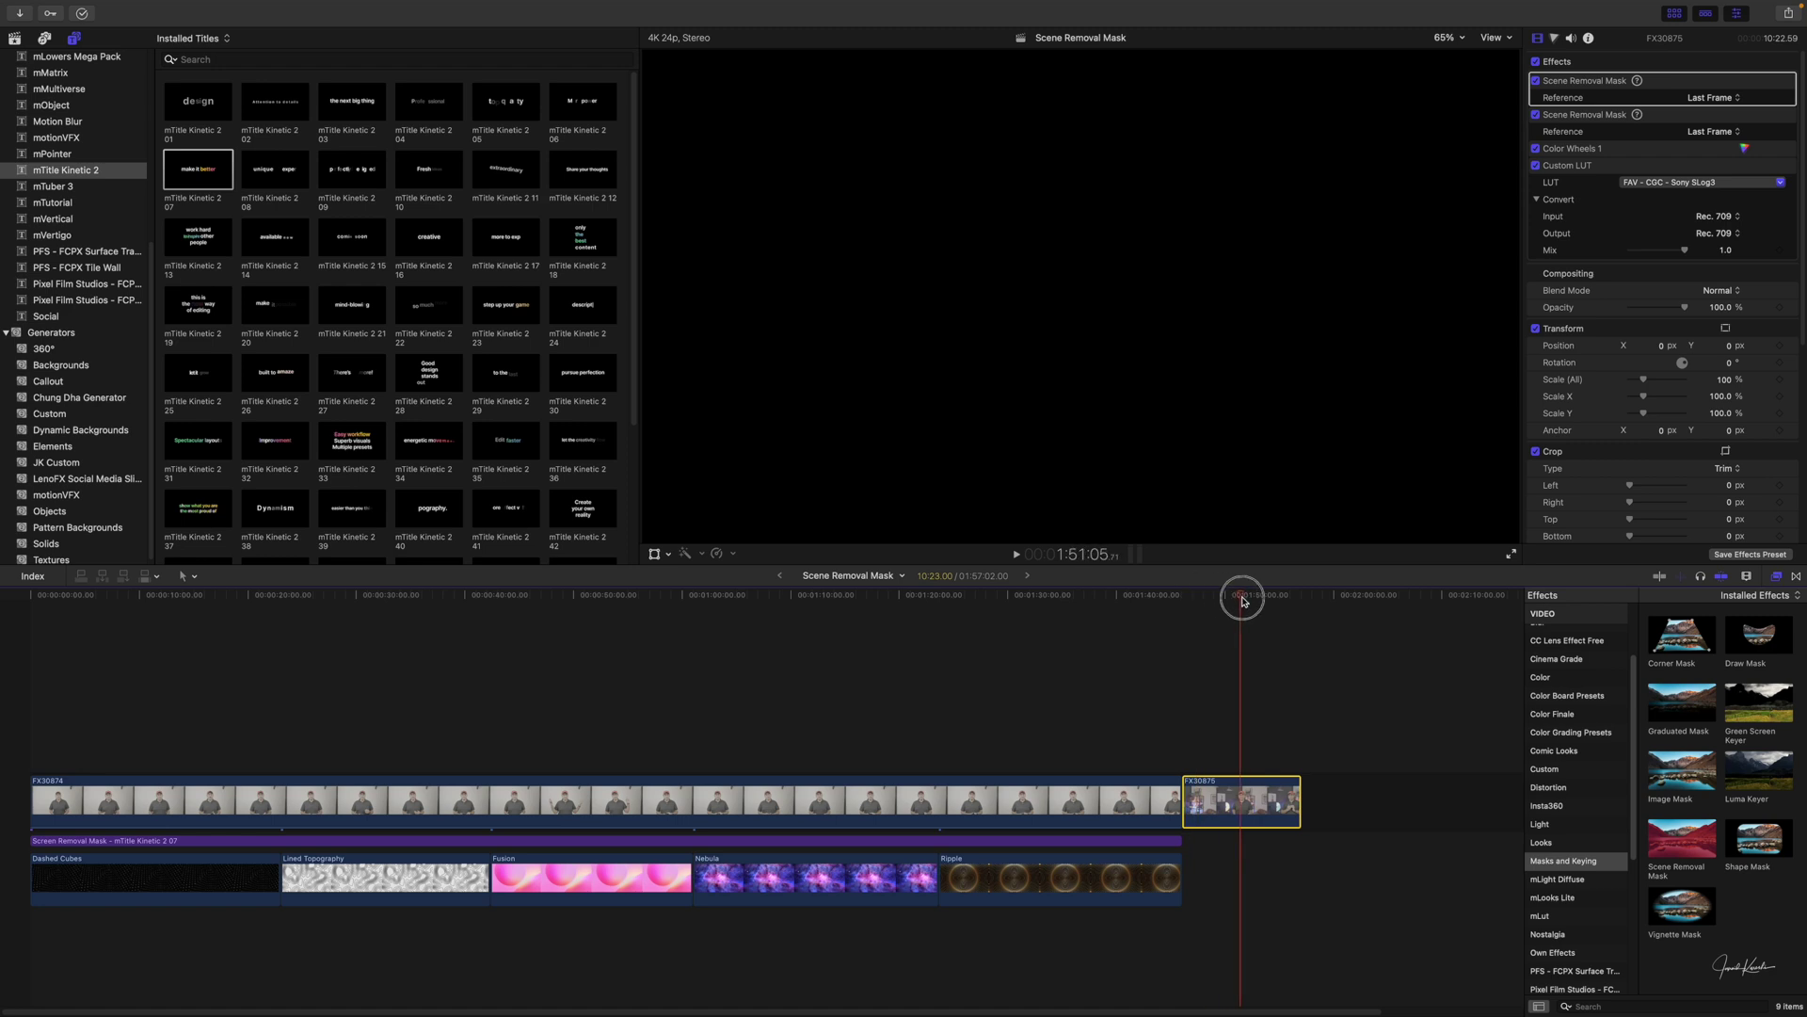
left_click(80, 429)
left_click_drag(274, 101, 1300, 863)
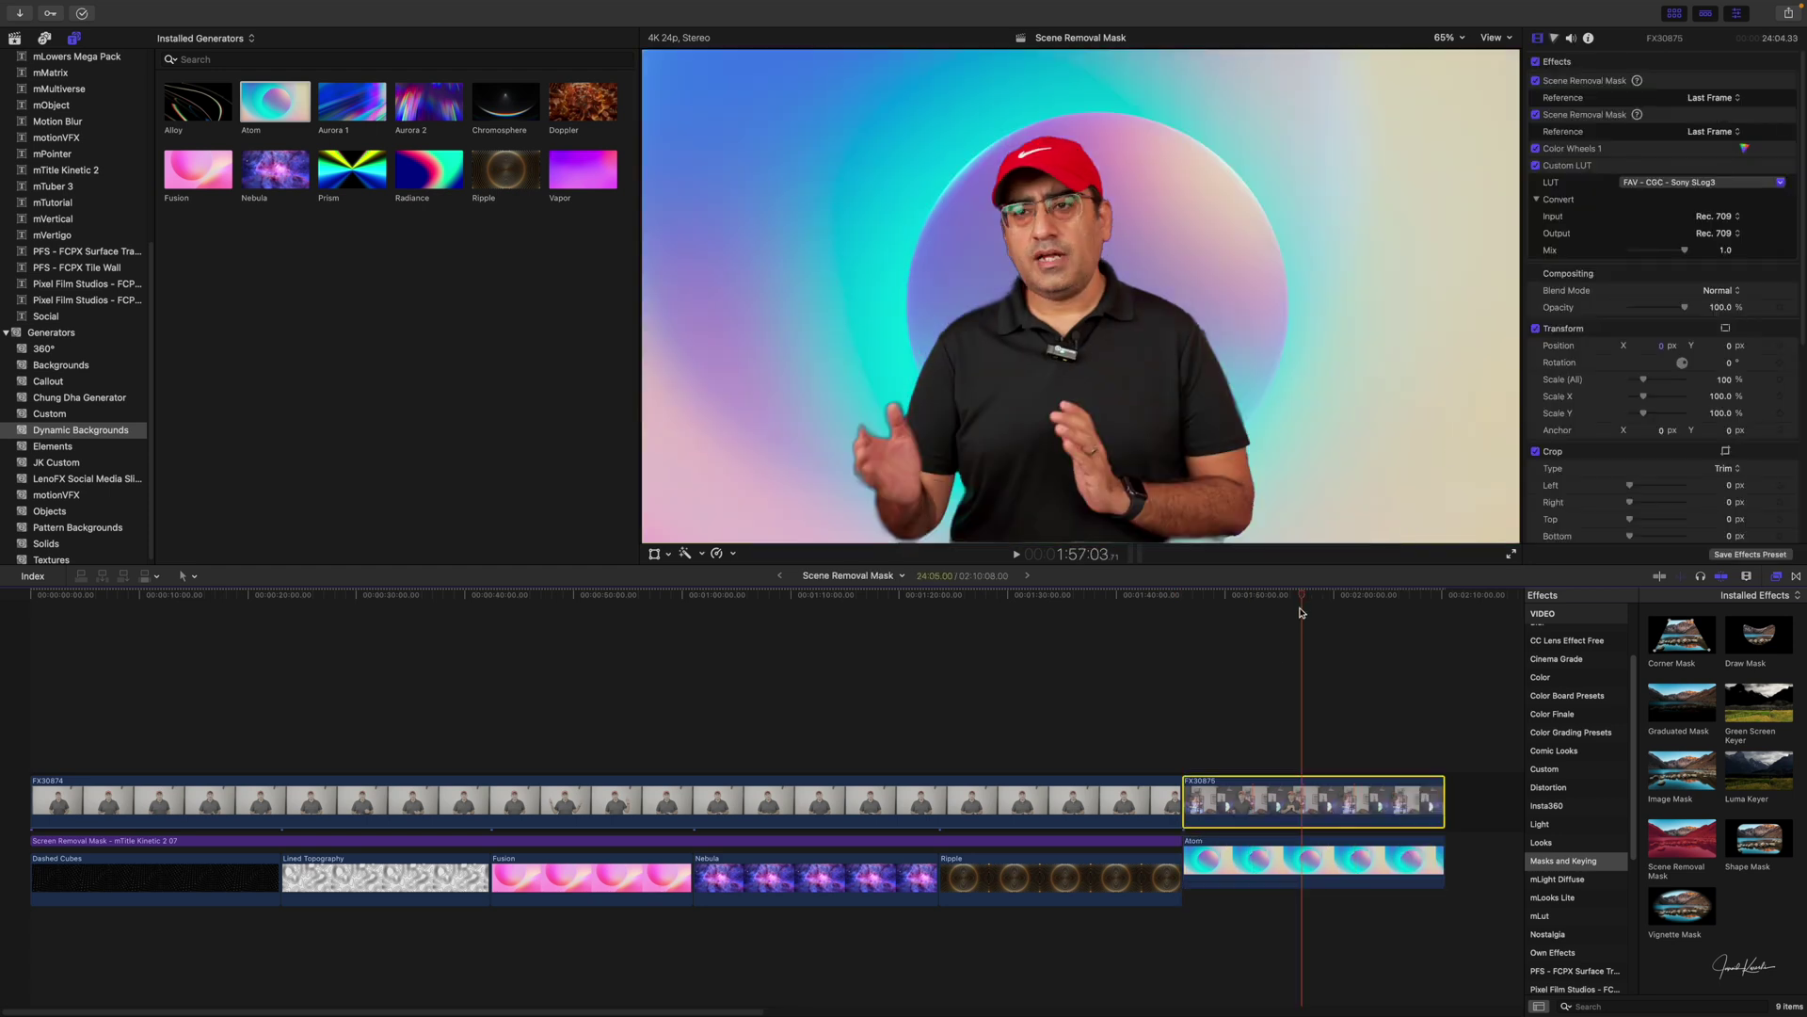
Extend the Screen Removal Mask title to the Atom background's end and scrub to preview its animation.
left_click_drag(1300, 612, 1215, 612)
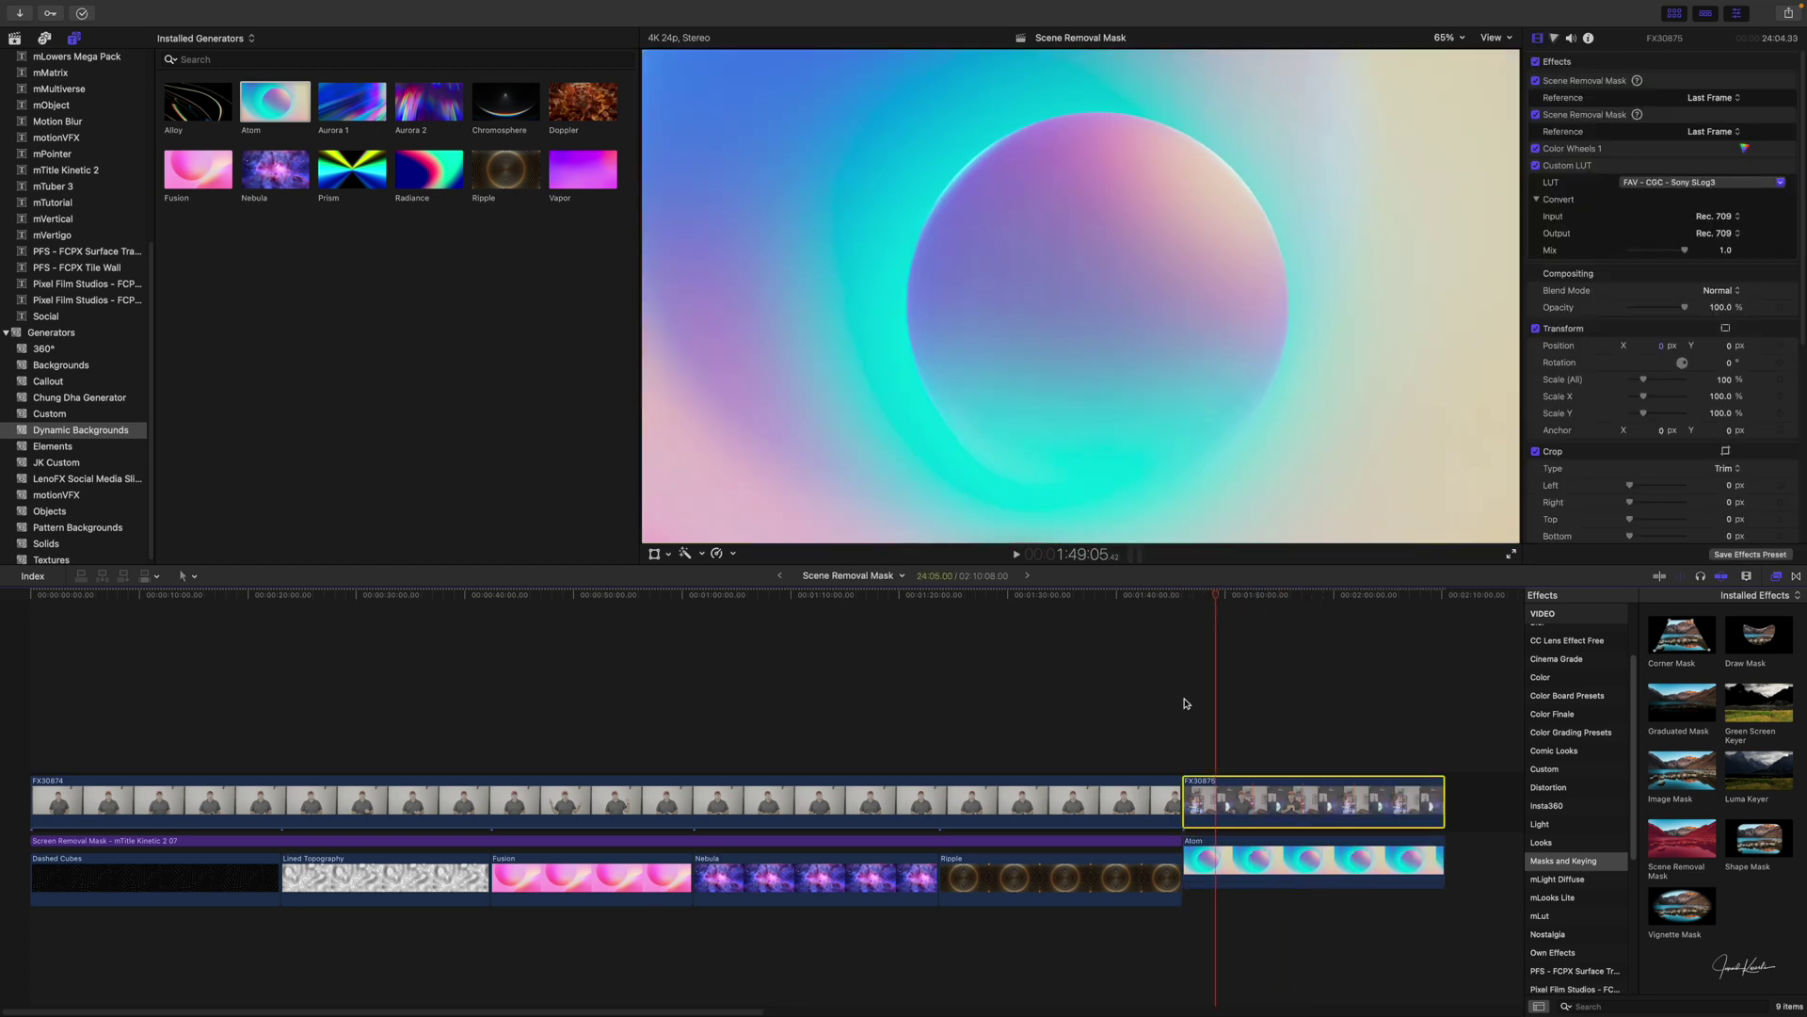
left_click(1178, 841)
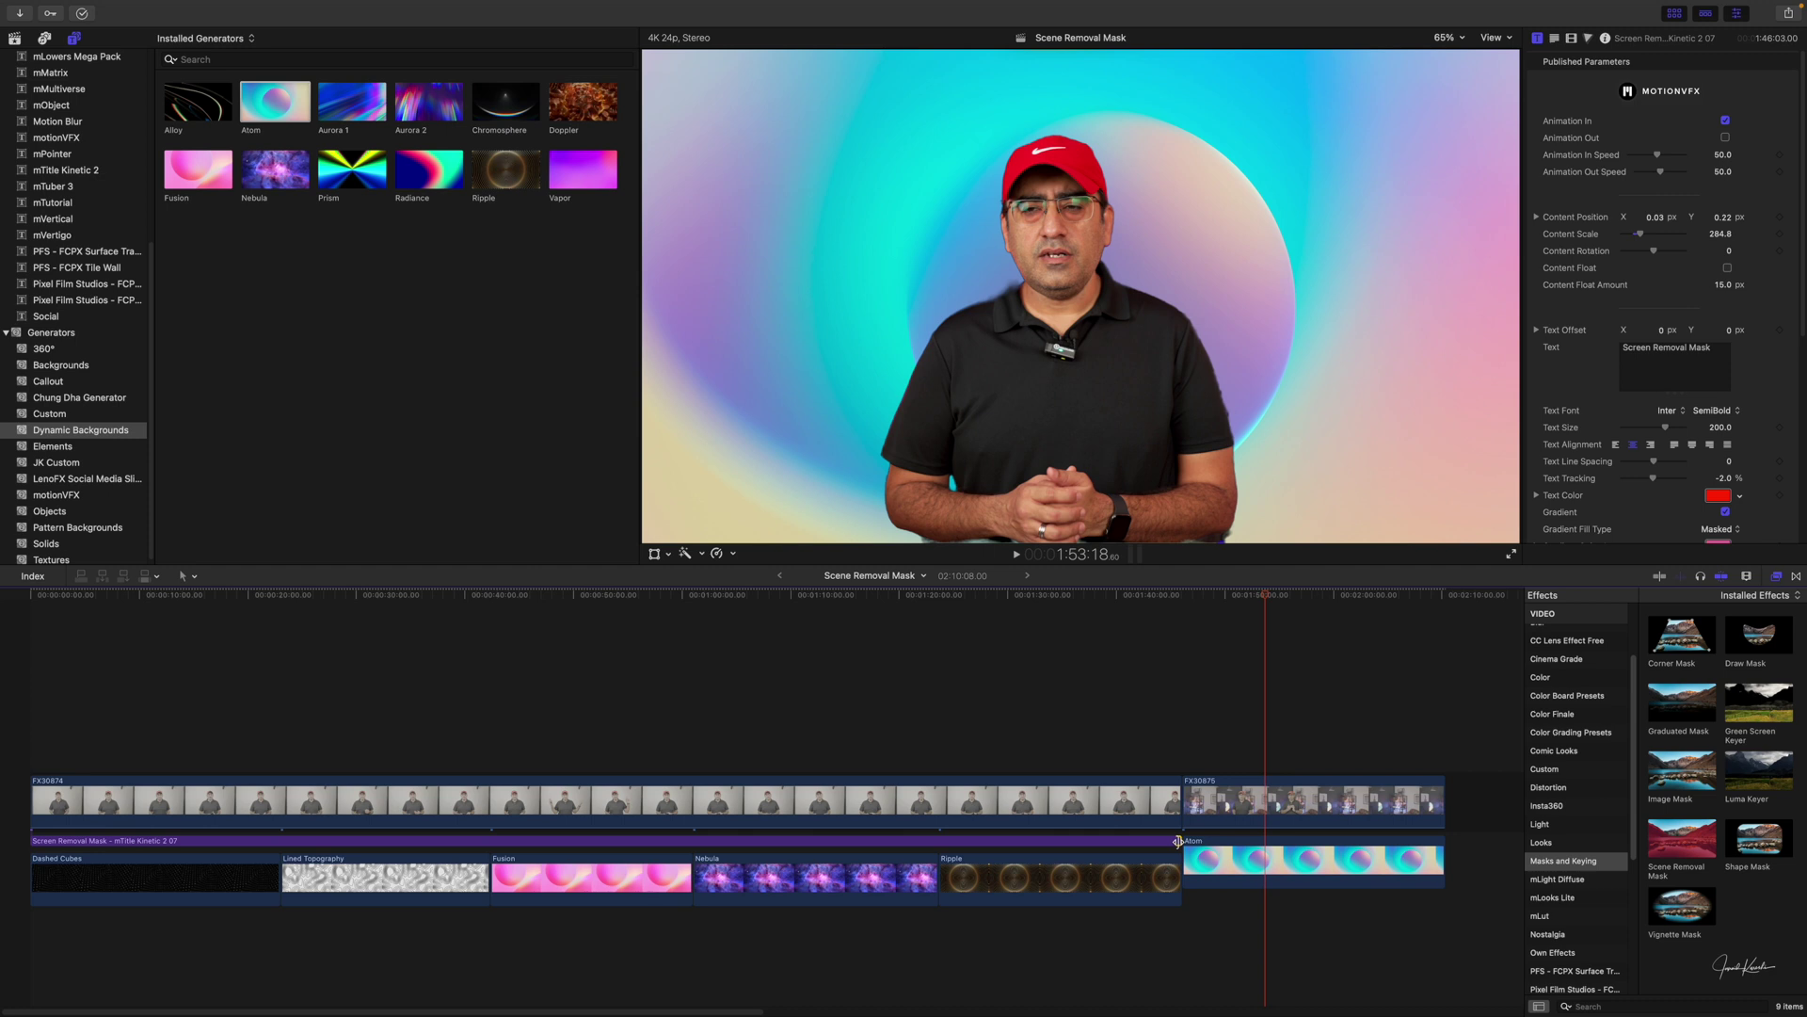
left_click_drag(1178, 841, 1441, 840)
mouse_move(1265, 599)
left_mouse_down()
mouse_move(1212, 595)
mouse_move(1293, 594)
left_mouse_up()
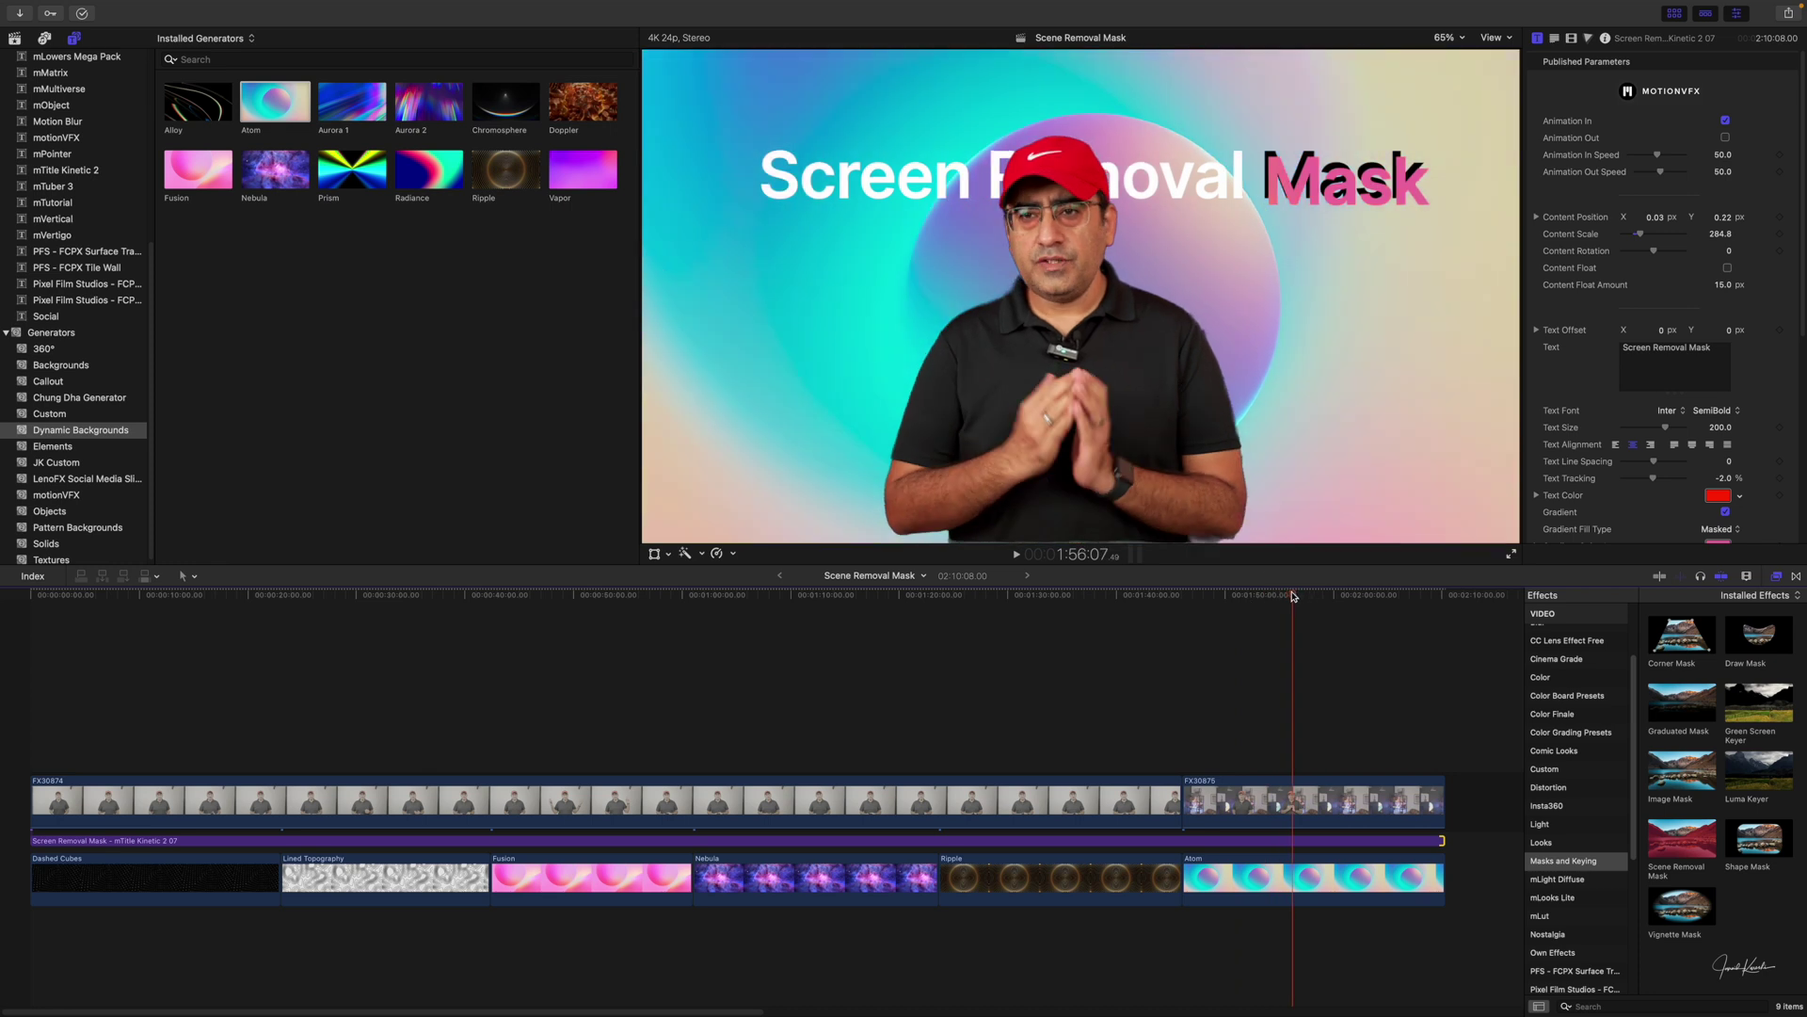
left_click_drag(1069, 597, 1308, 636)
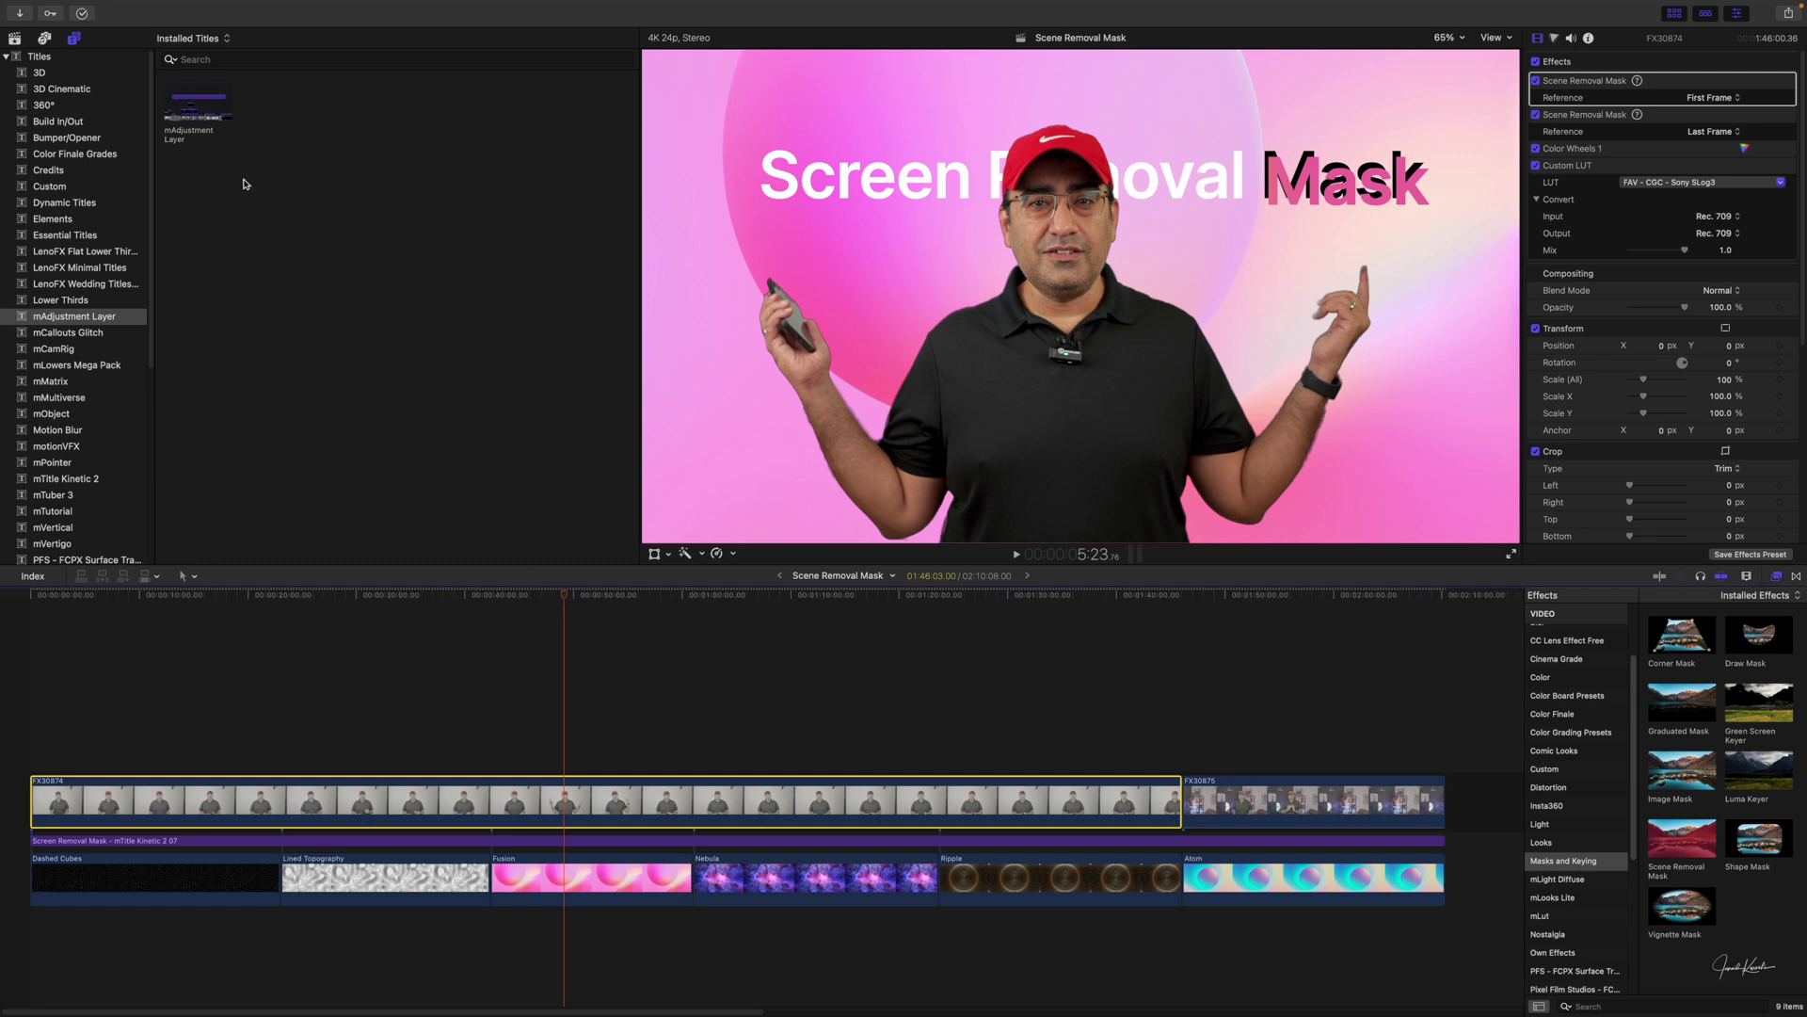
Paste FX30874's colour effects onto the adjustment layer and switch off the clip's Color Wheels 1.
left_click_drag(565, 595, 456, 610)
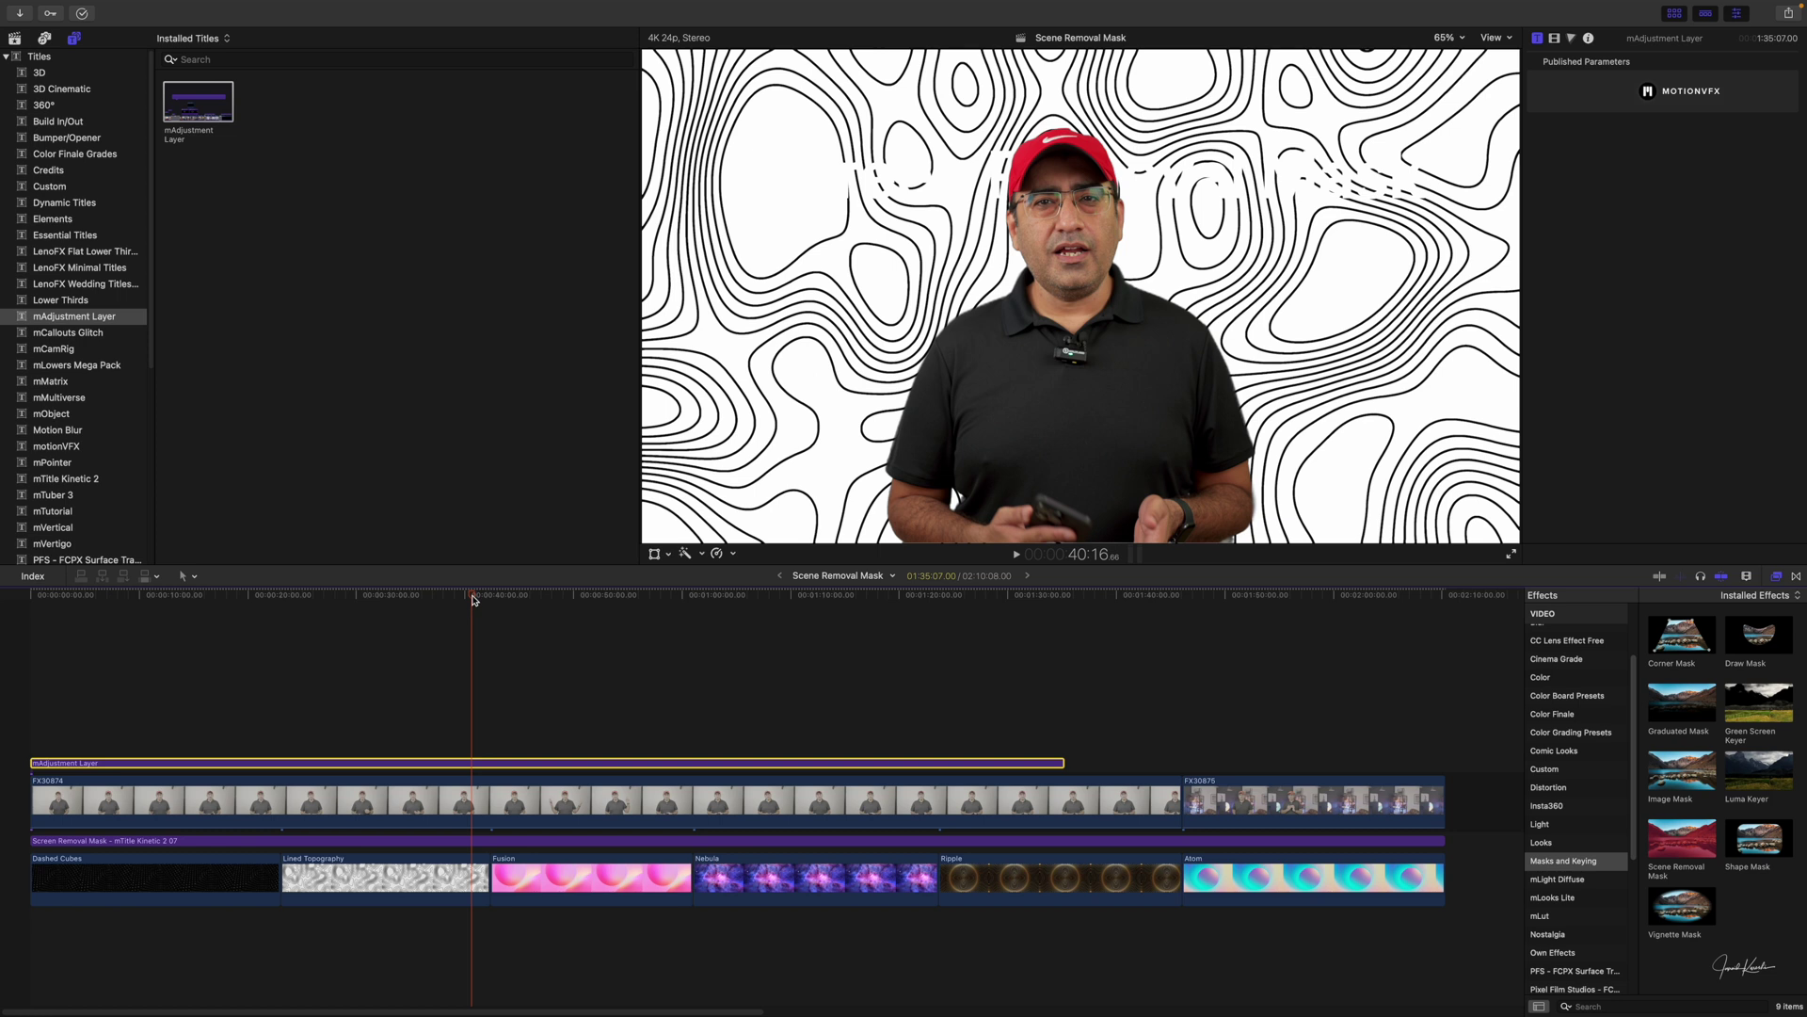
left_click_drag(473, 600, 433, 599)
left_click(428, 801)
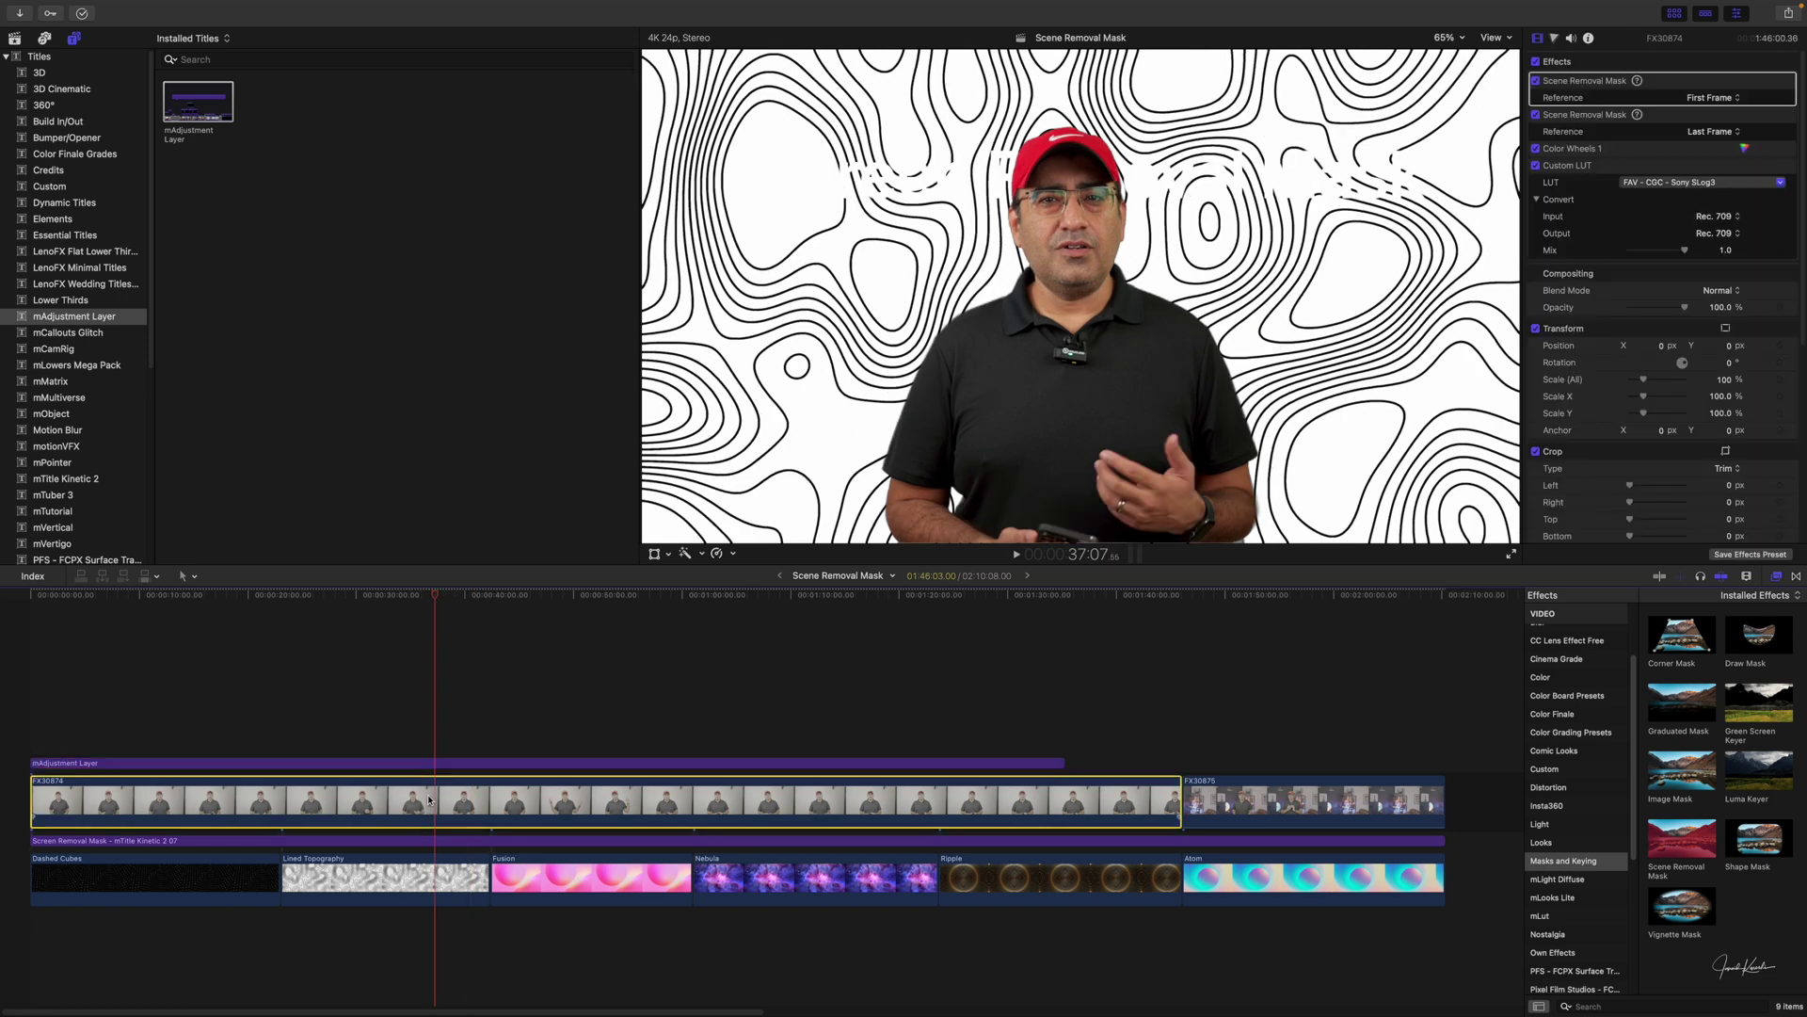
left_click(444, 763)
key("super+shift+v")
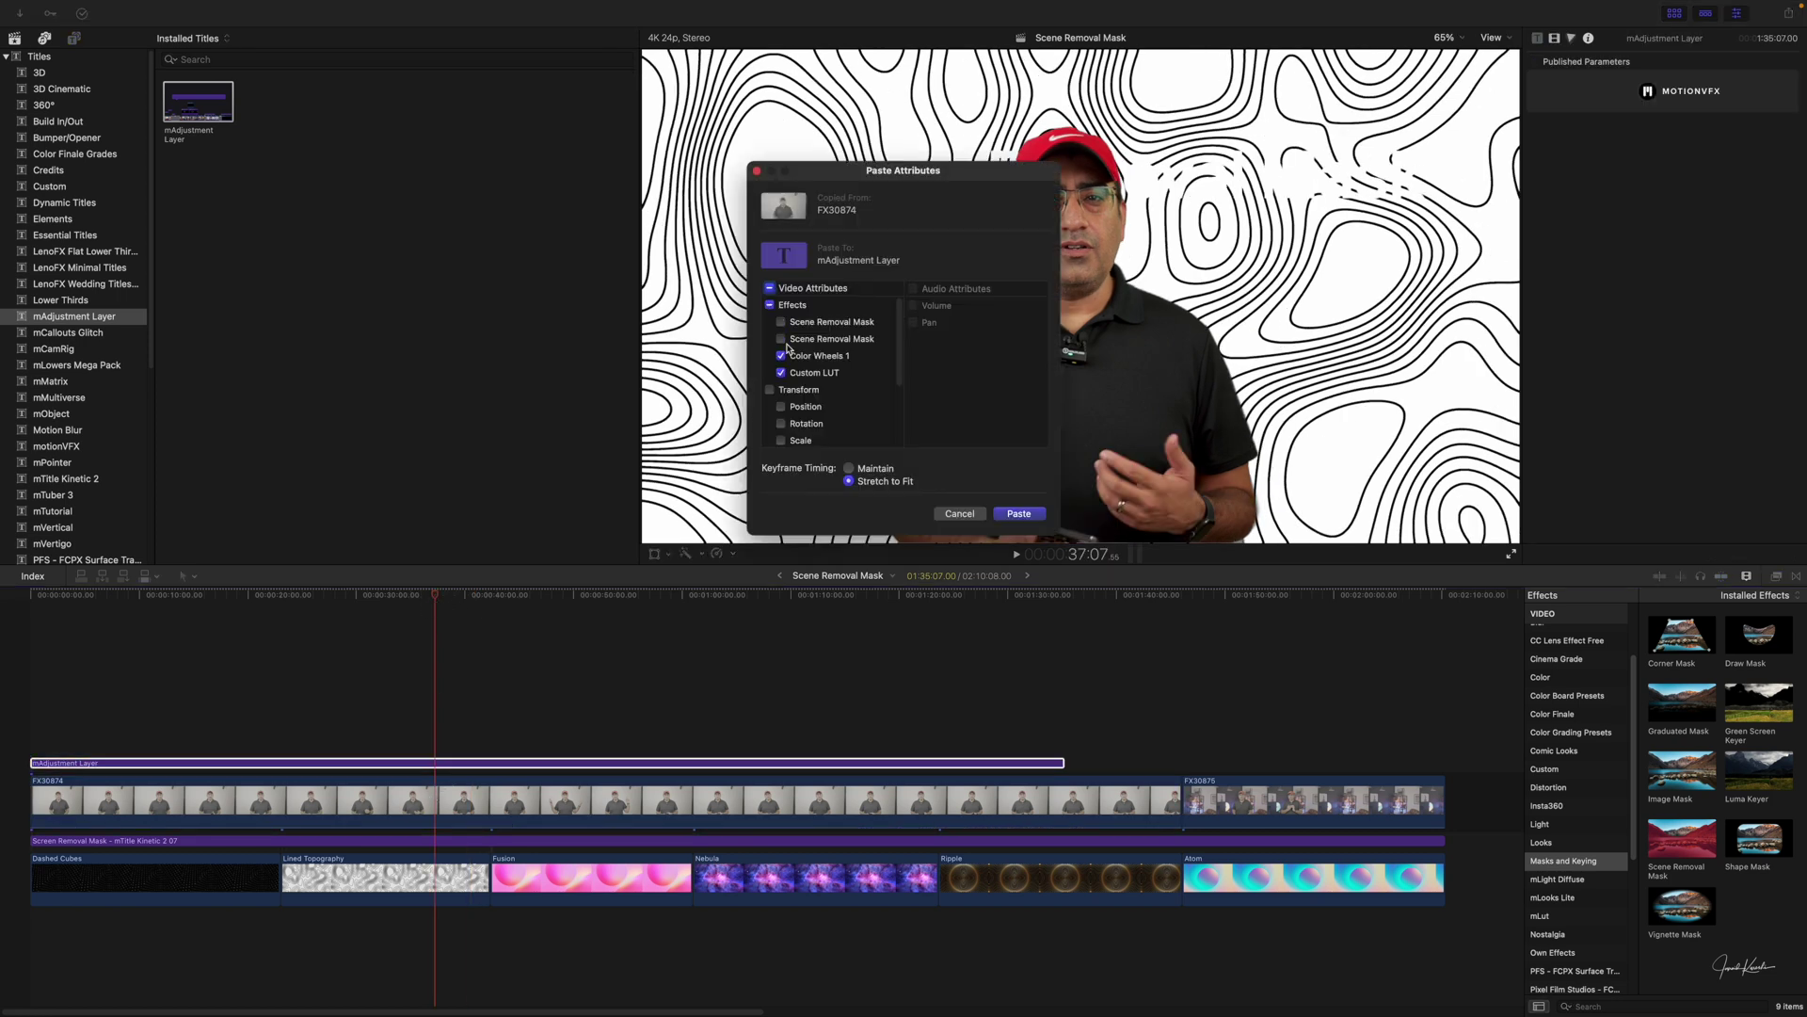
left_click(1019, 513)
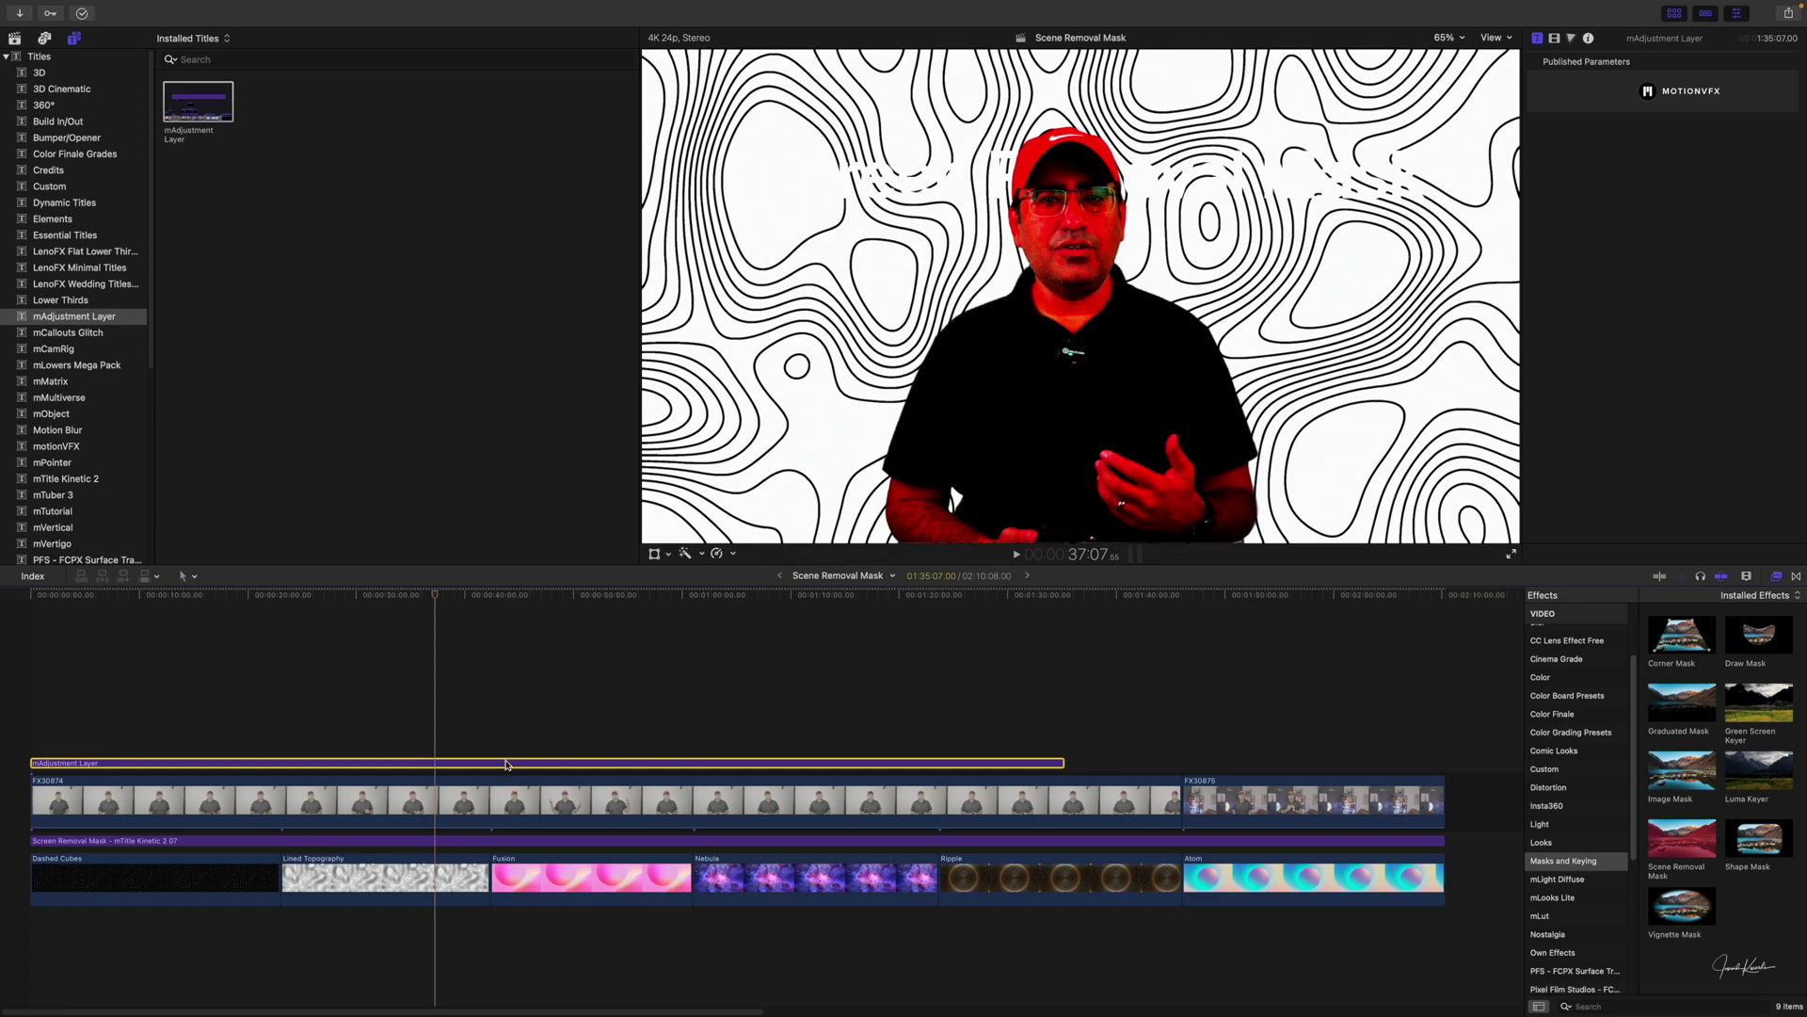
left_click(443, 805)
left_click(1535, 148)
Disable and delete the adjustment layer, then turn FX30874's Custom LUT back on.
left_click_drag(426, 593, 592, 603)
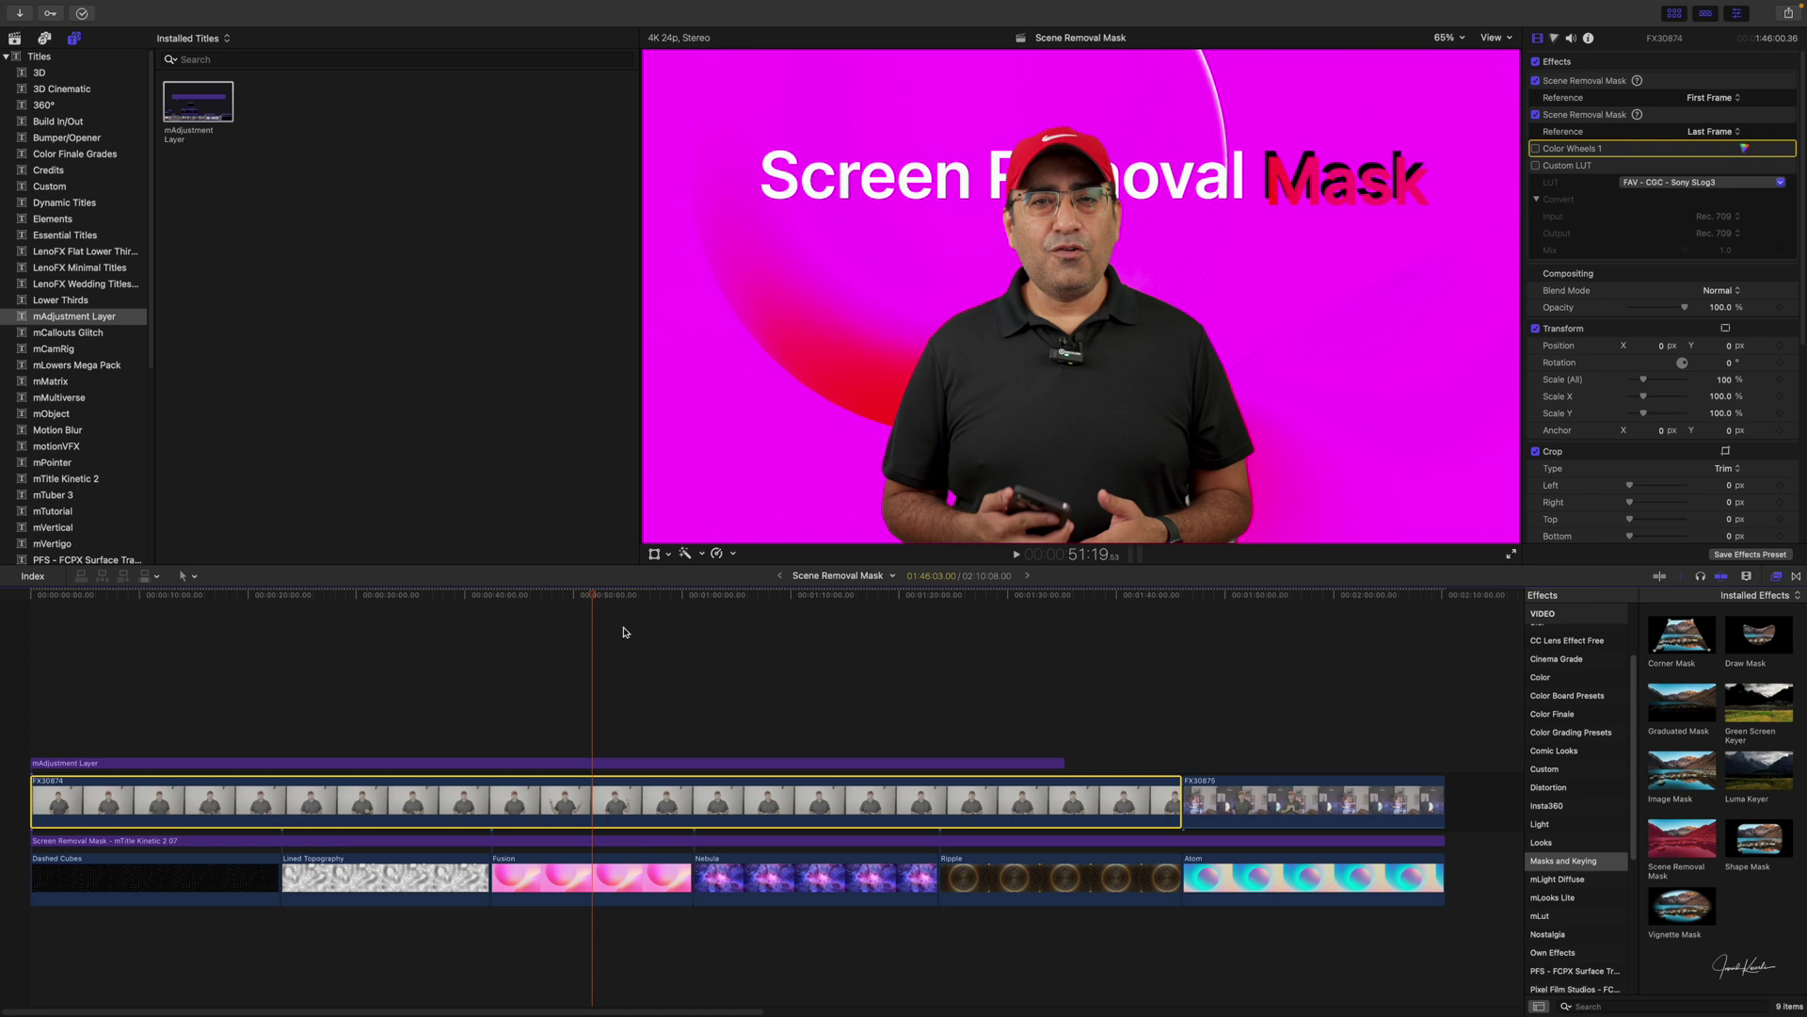
left_click(742, 596)
left_click(742, 765)
key("v")
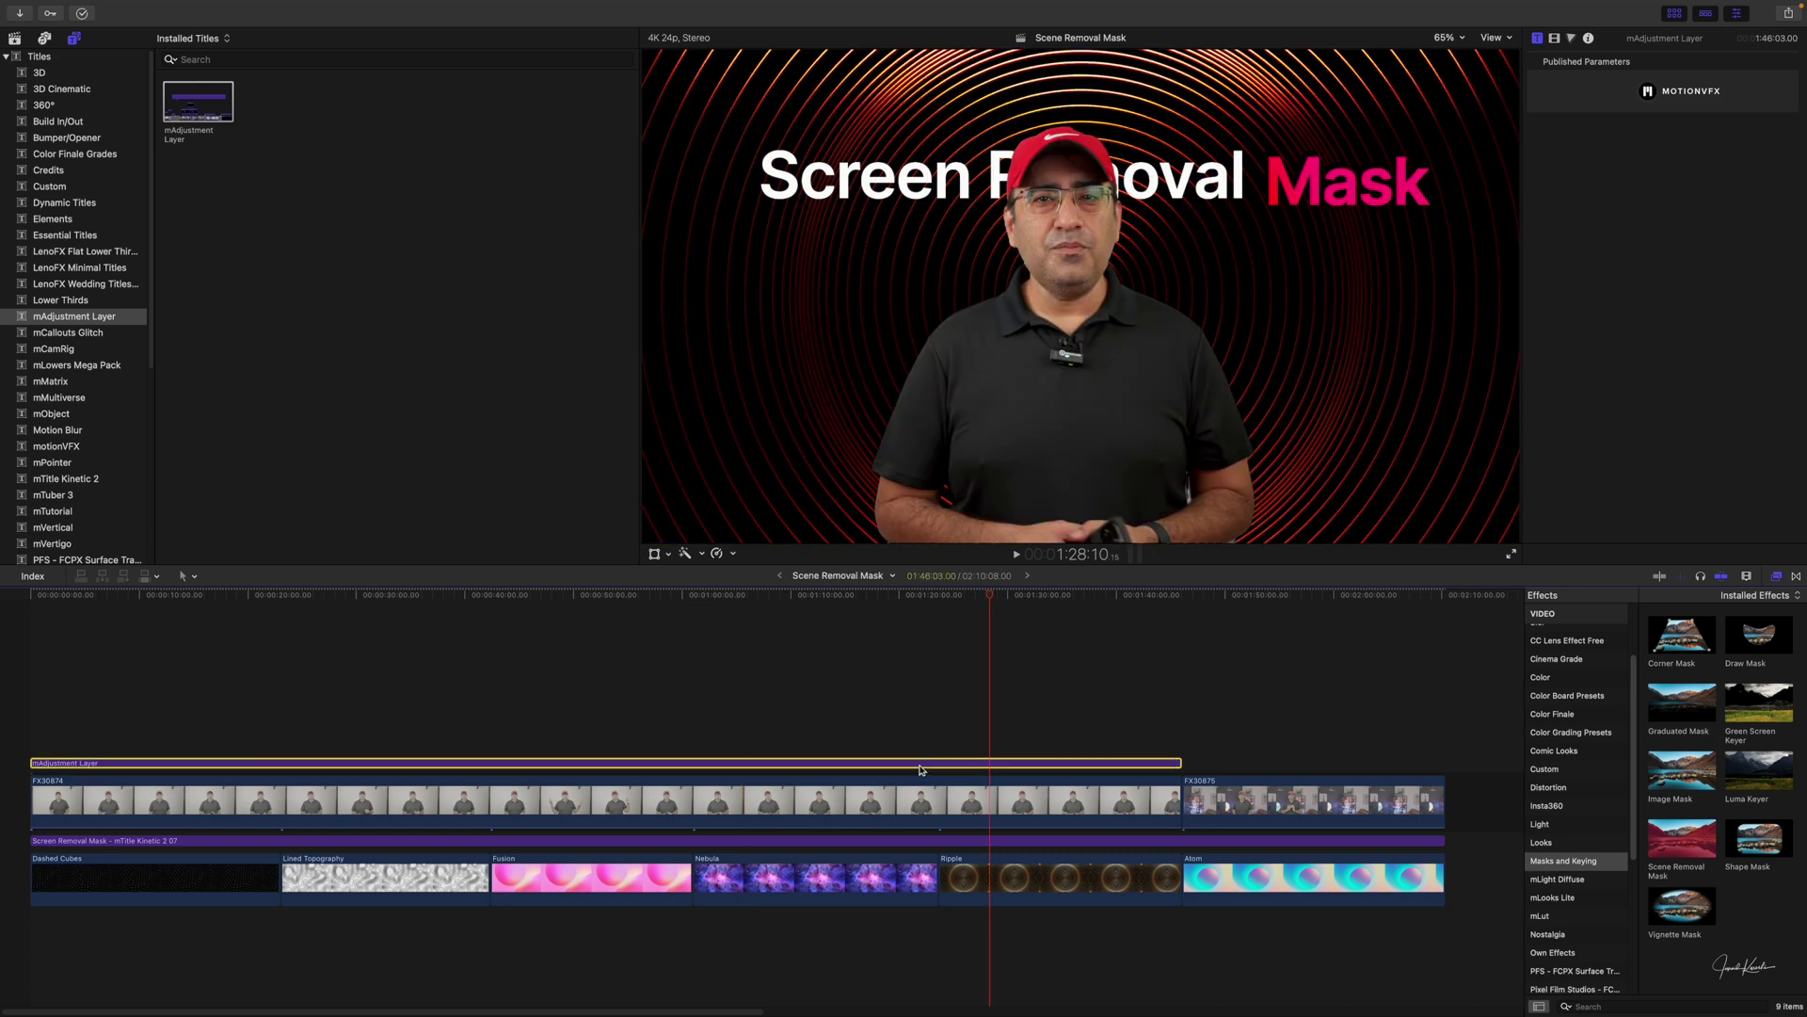
key("Delete")
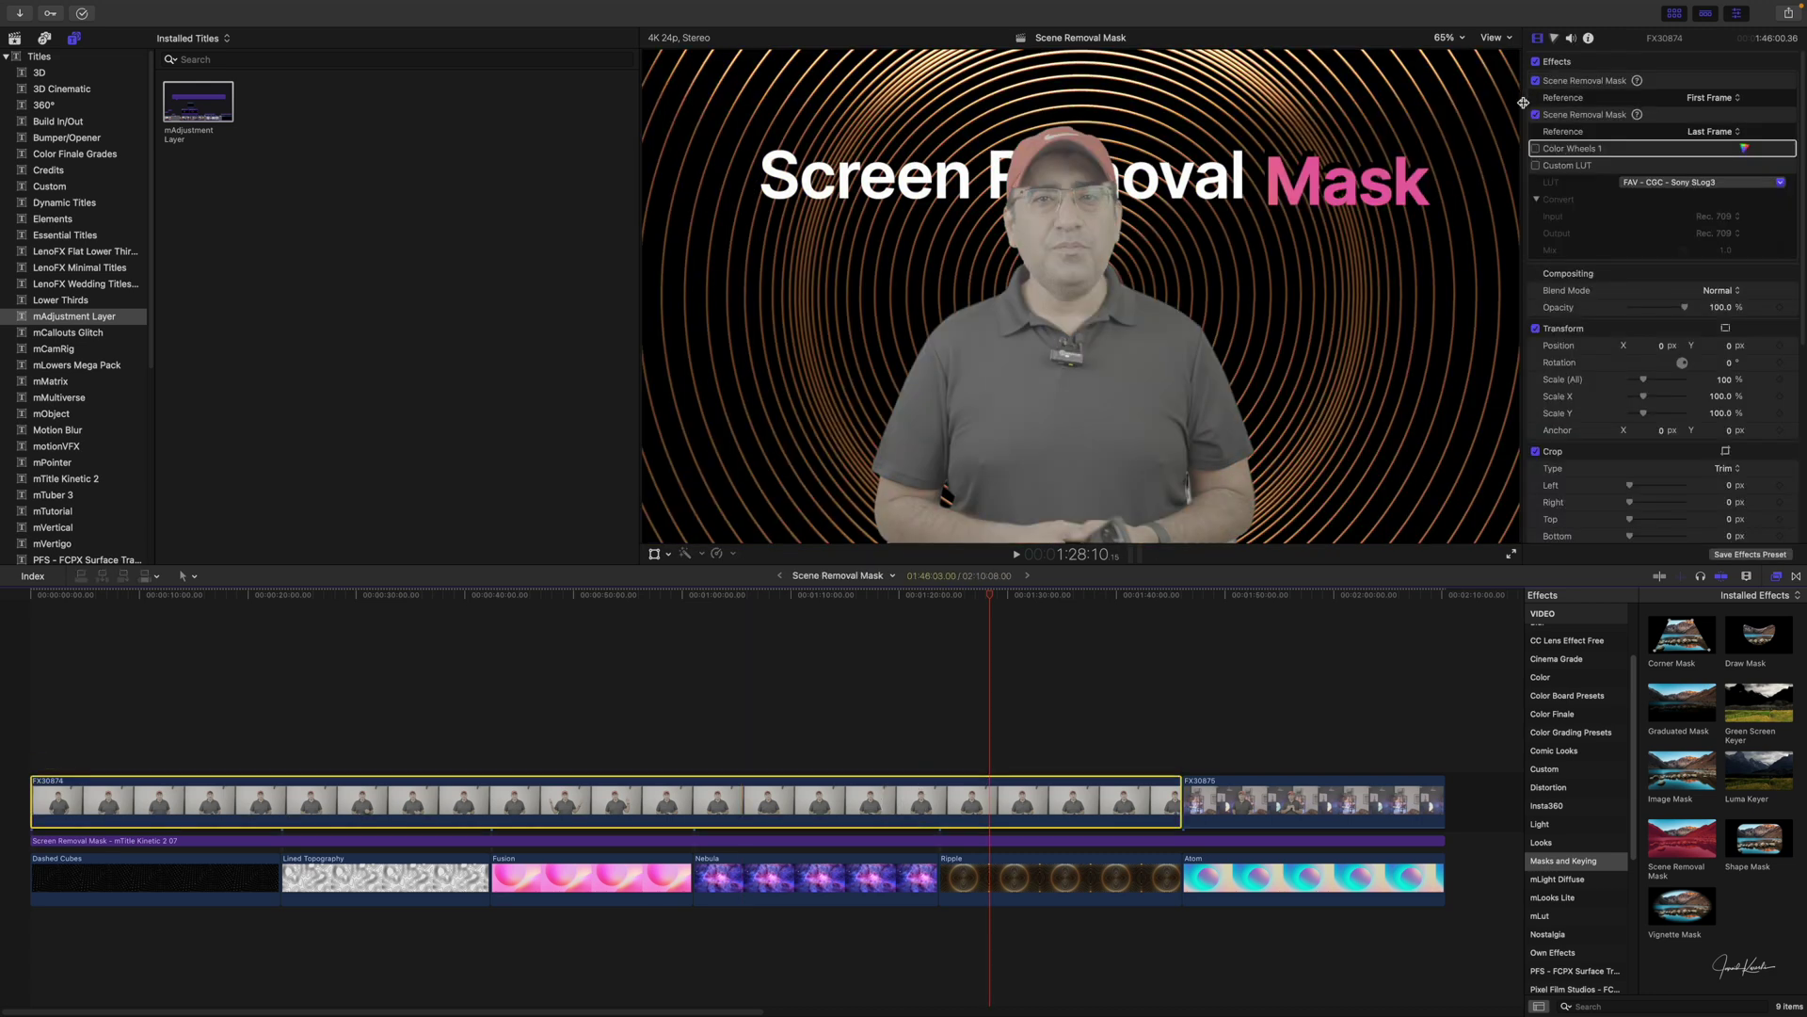
left_click(1536, 166)
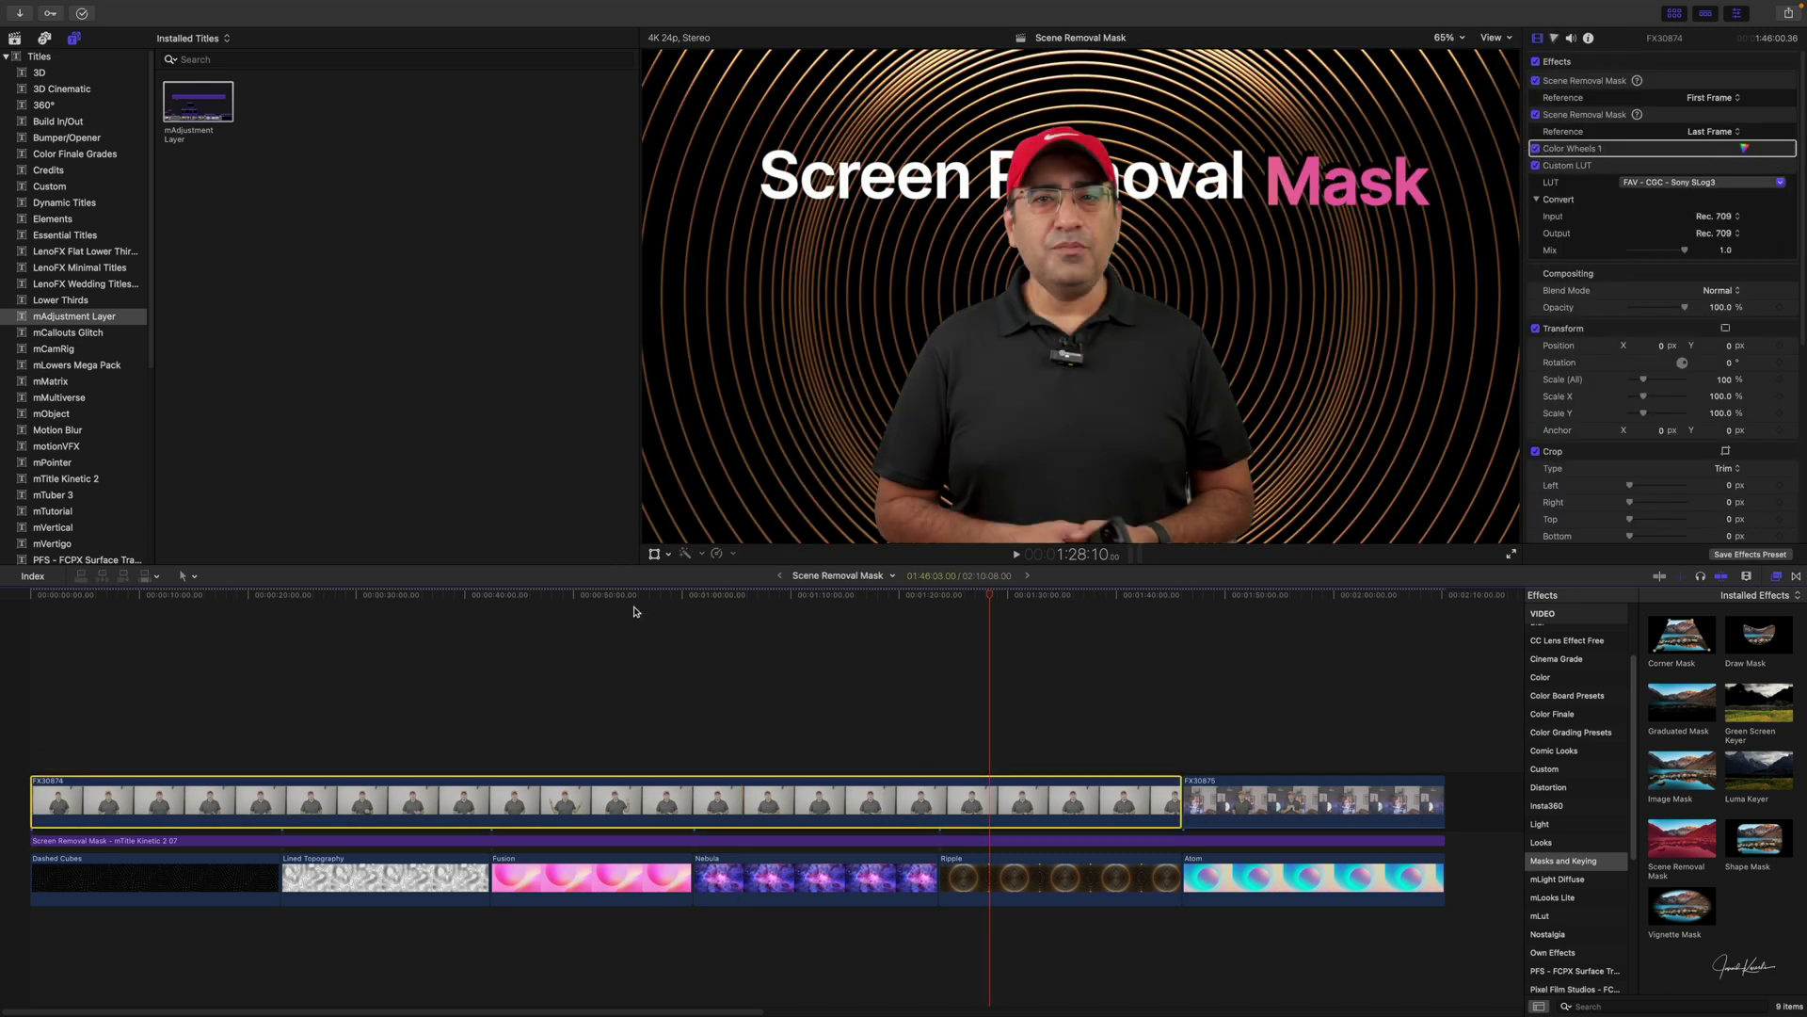